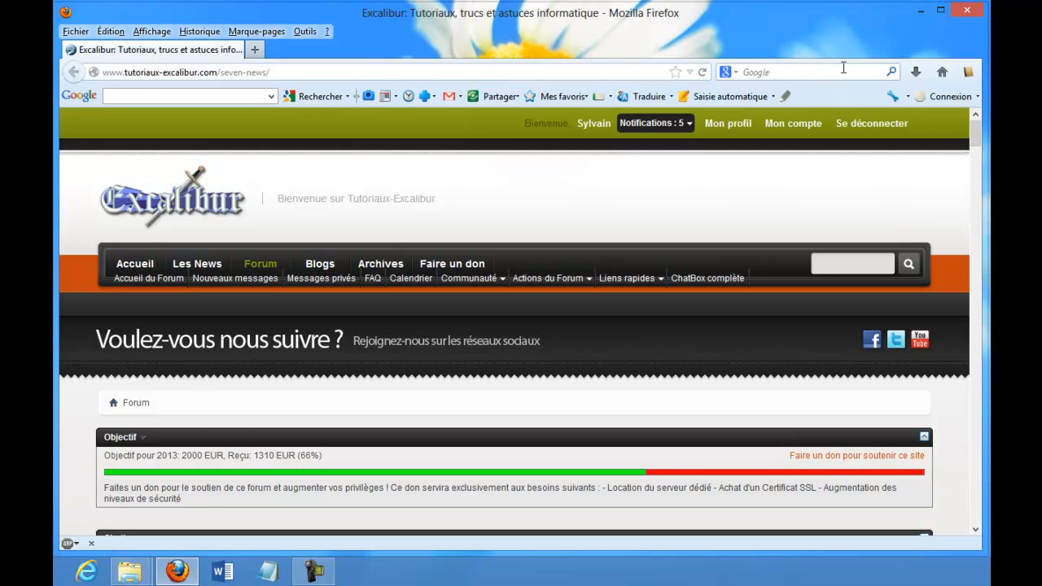
Minimise the browser and bring the 7_skin_pack_pour_win8_x64 folder window to the front
left_click(921, 11)
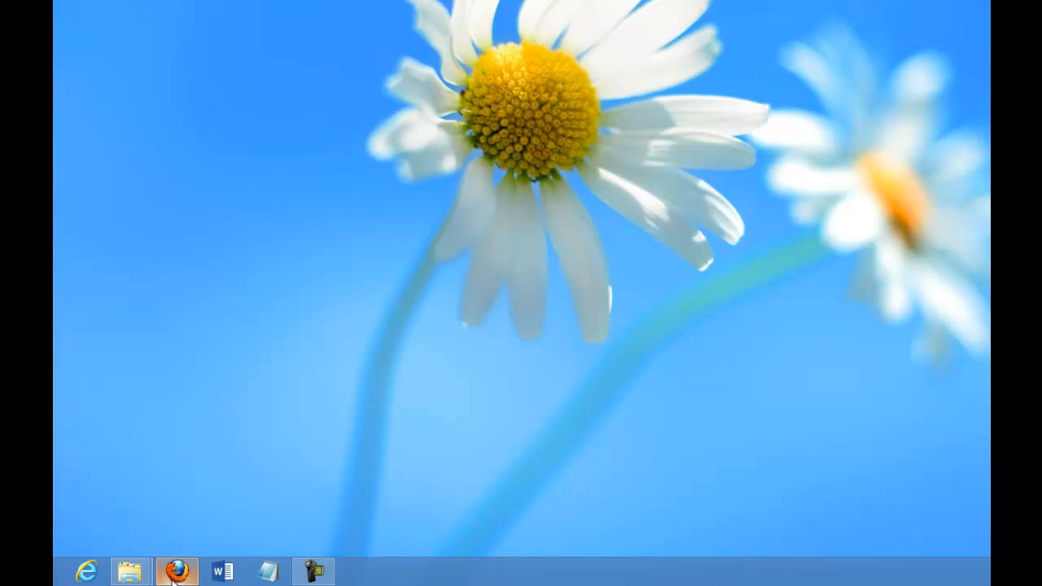
mouse_move(135, 572)
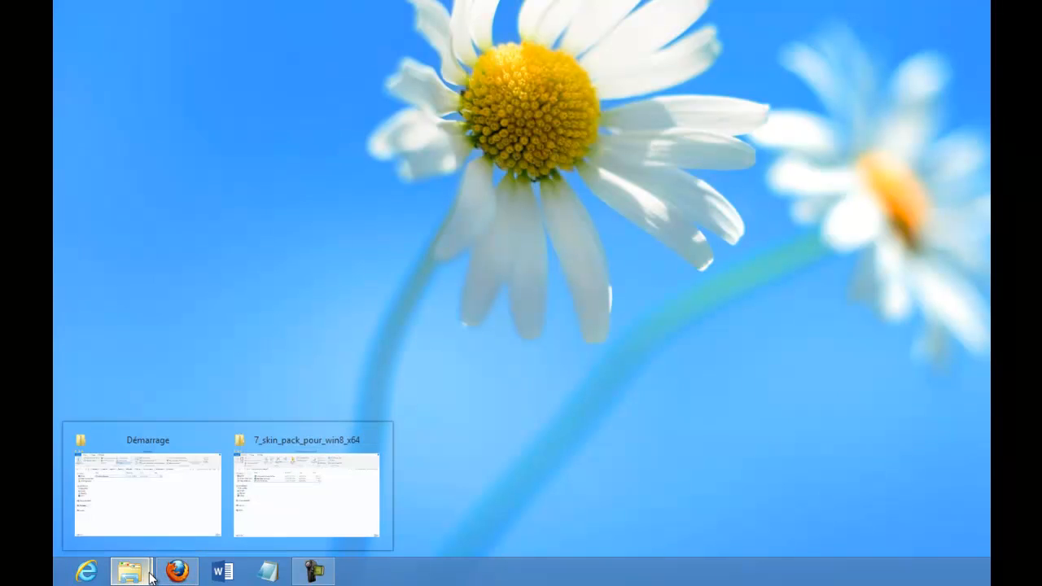
left_click(295, 519)
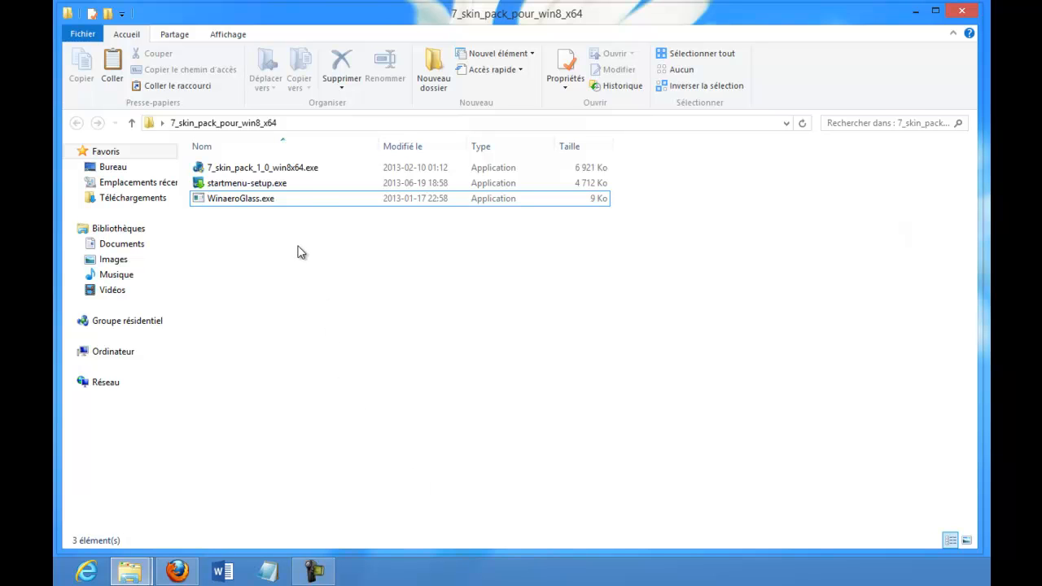
left_click(277, 199)
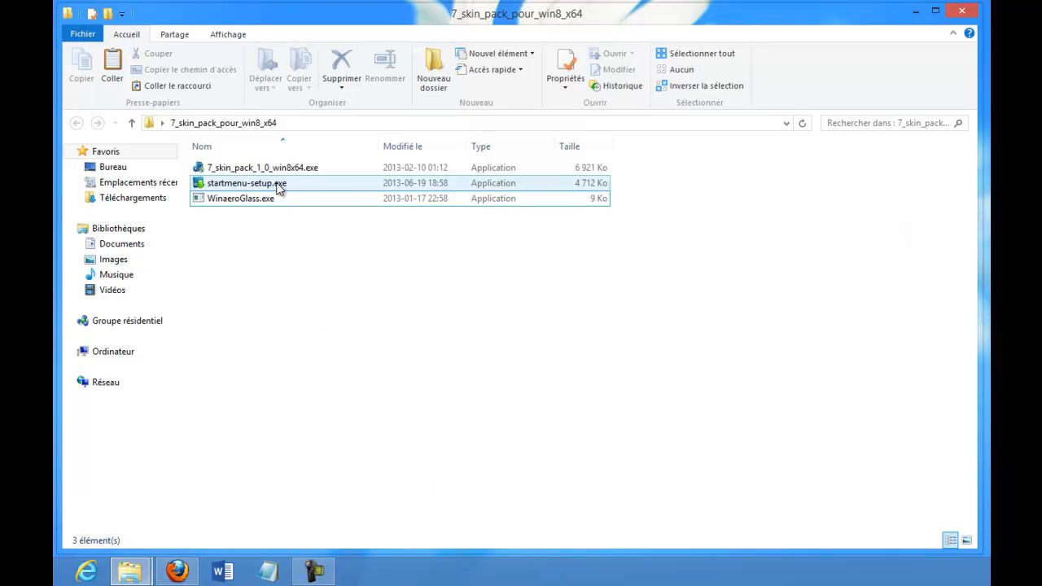
left_click(320, 344)
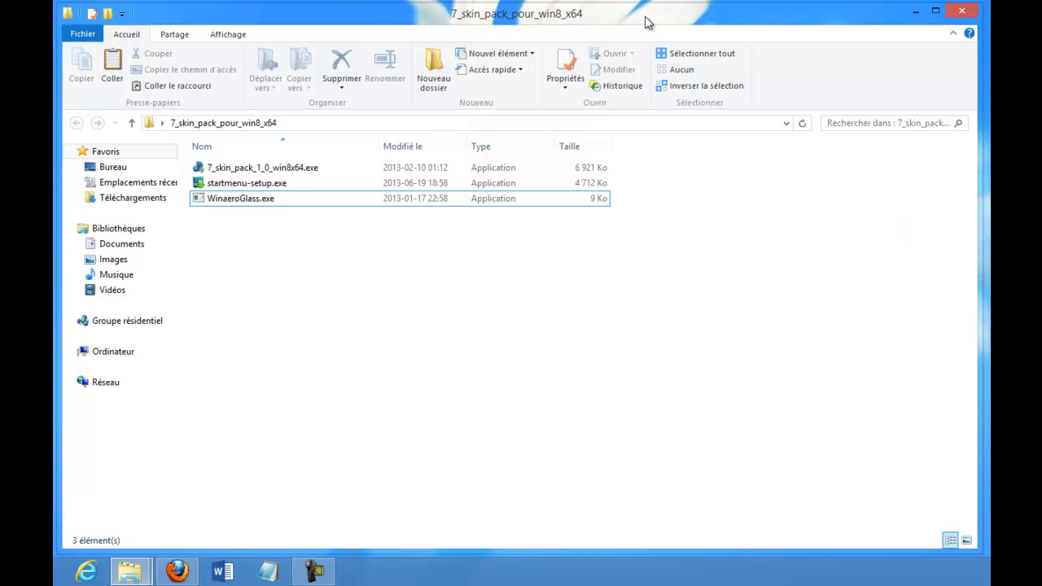
left_click(233, 202)
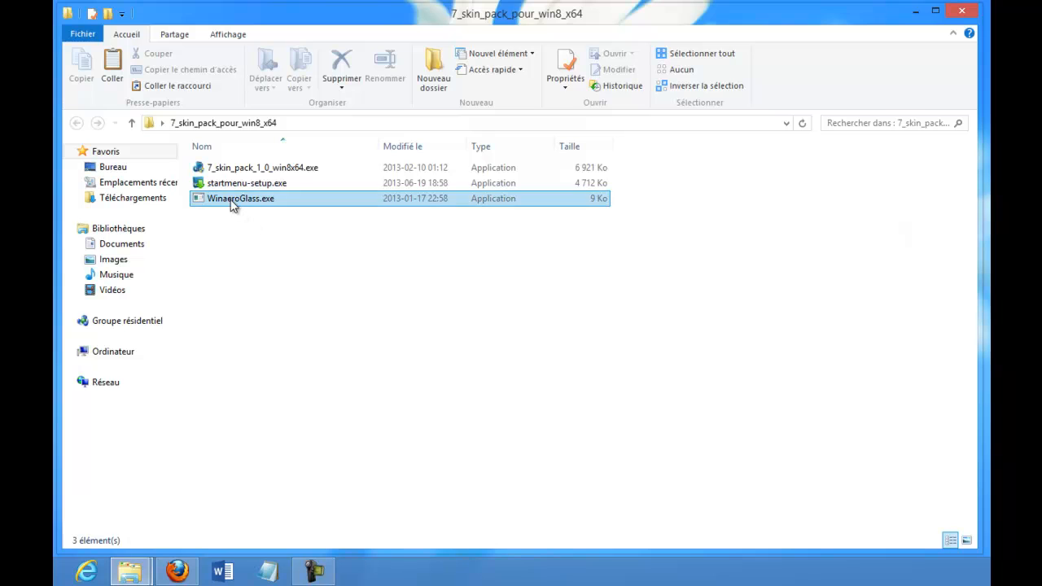
right_click(232, 202)
left_click(228, 307)
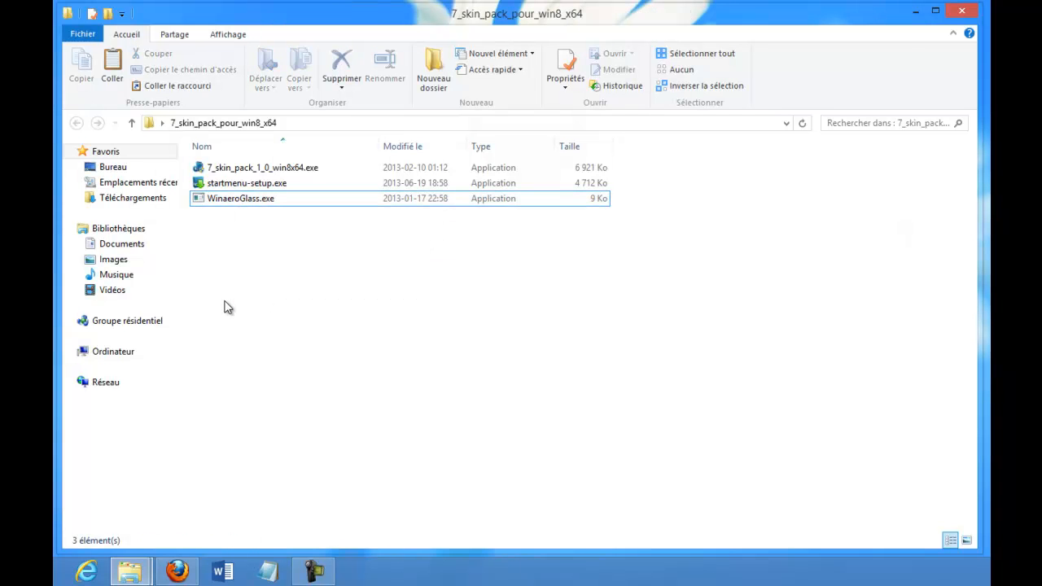
Inspect the hidden-items display setting and WinaeroGlass.exe in the Démarrage folder, and close that window
left_click(133, 568)
left_click(141, 540)
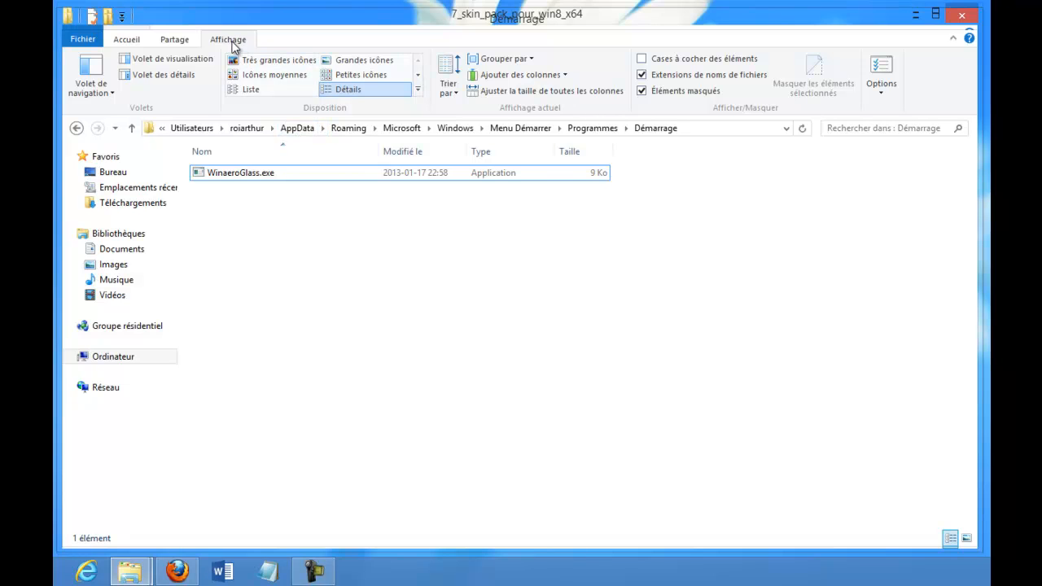
left_click(643, 92)
left_click(642, 93)
left_click(295, 177)
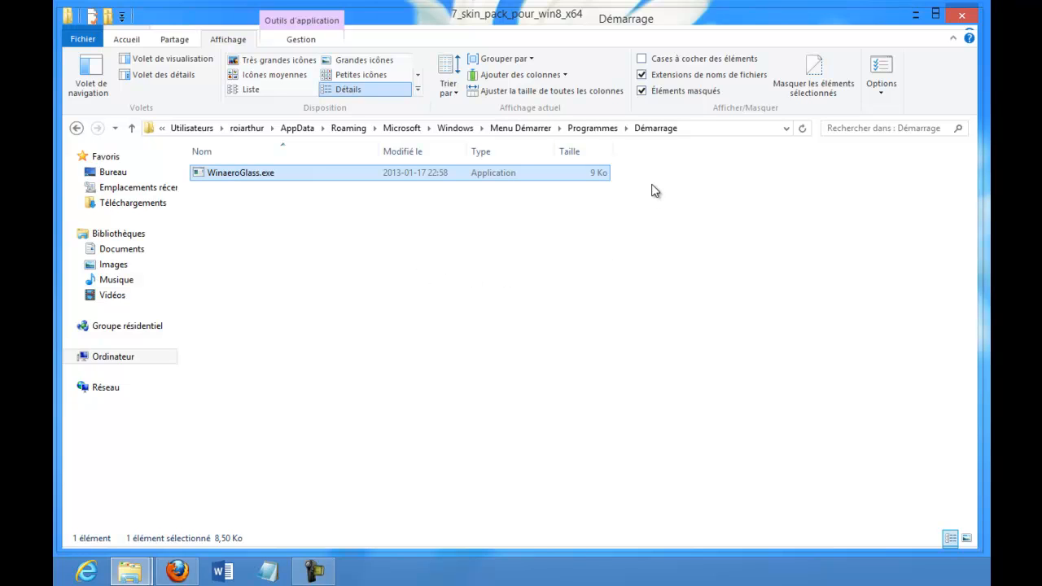
left_click(961, 19)
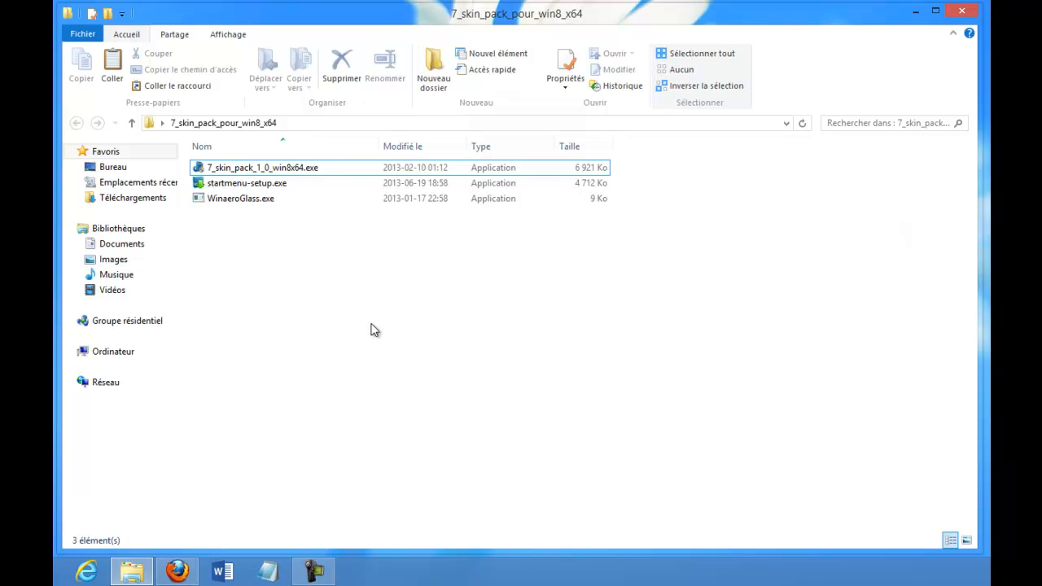
Run startmenu-setup.exe from the skin pack folder and accept the Start Menu 8 licence agreement
double_click(244, 184)
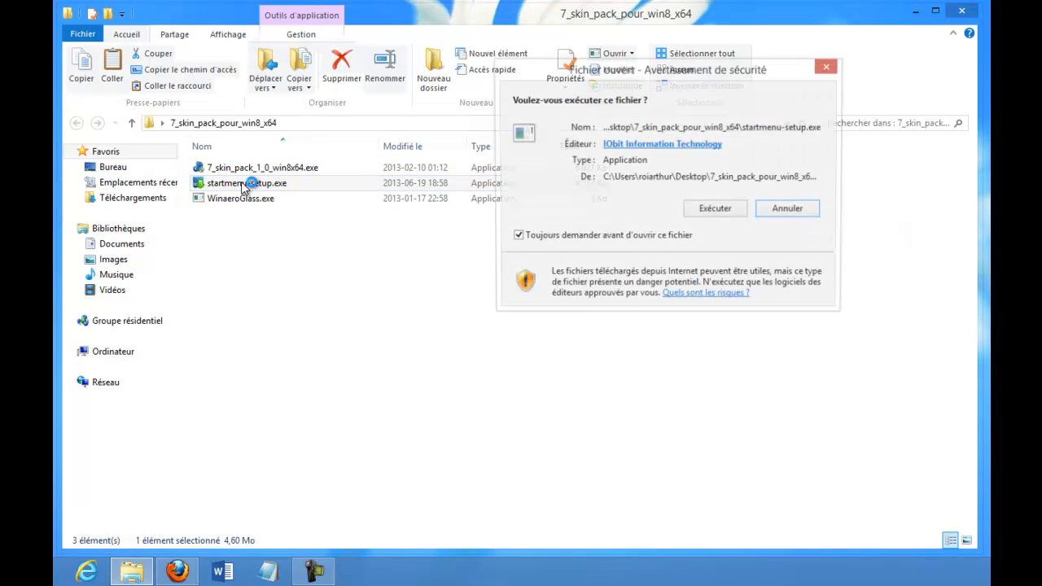
left_click(716, 210)
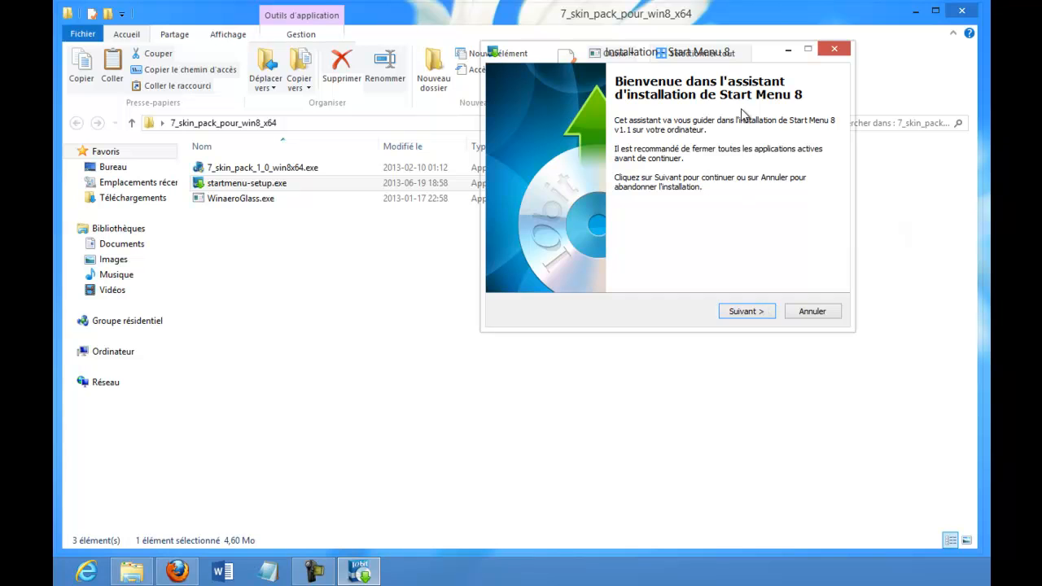
left_click_drag(739, 56, 560, 177)
left_click(567, 427)
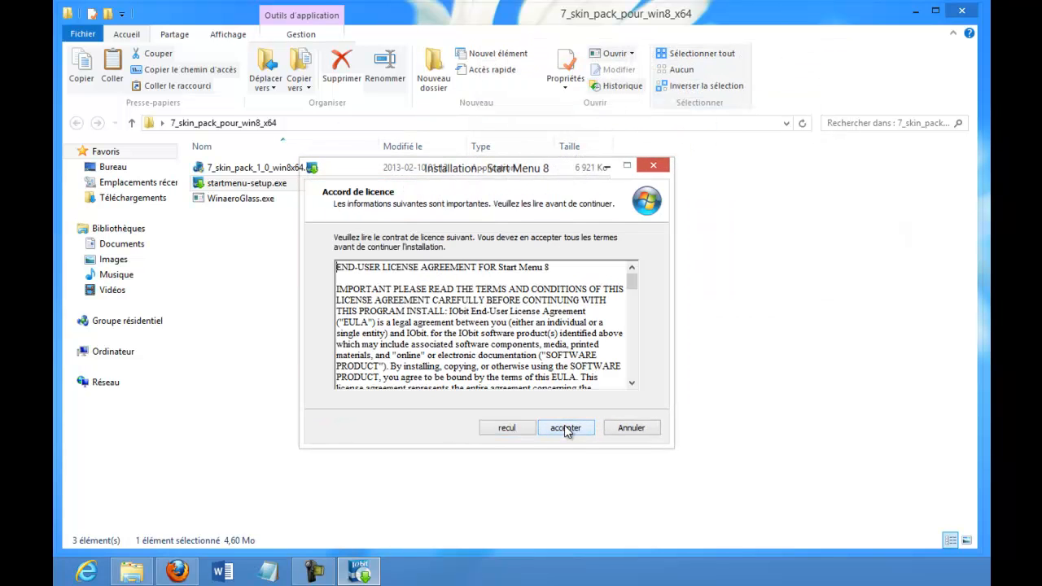
left_click(566, 430)
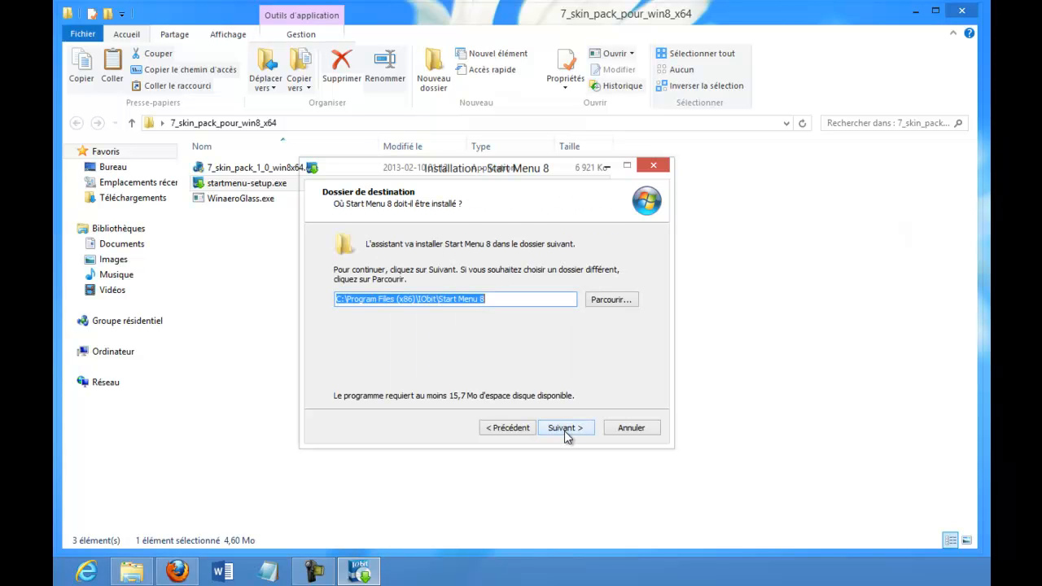
Install Start Menu 8 into the existing C:\Program Files (x86)\IObit\Start Menu 8 folder and check the new Start menu
left_click(568, 432)
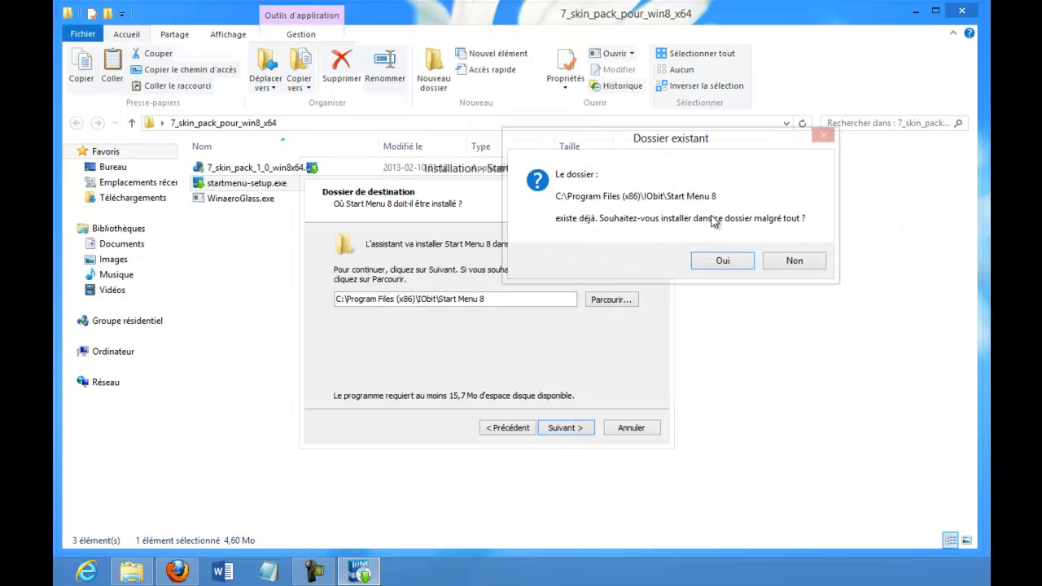
left_click(724, 262)
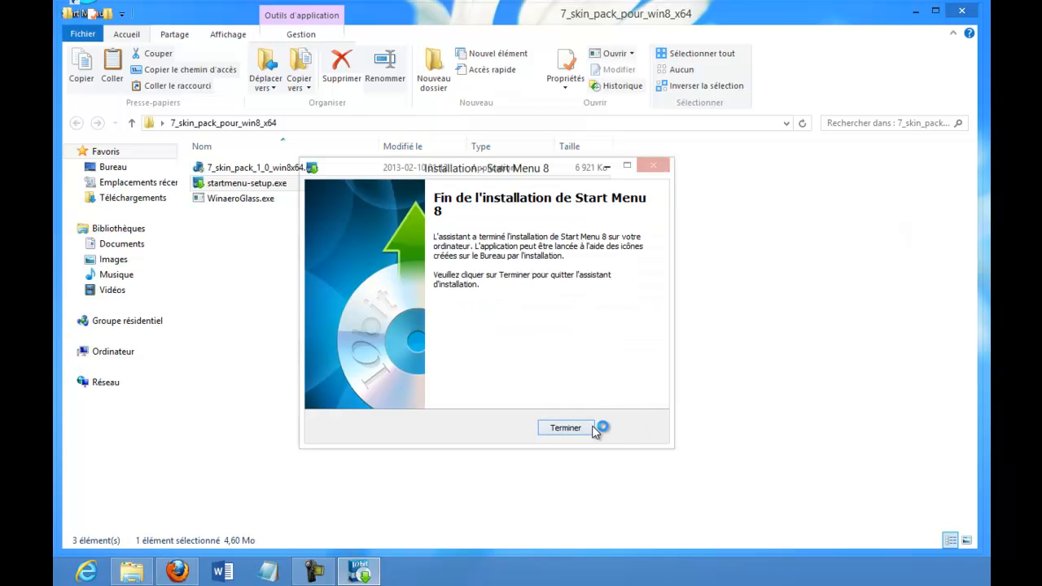
left_click(594, 429)
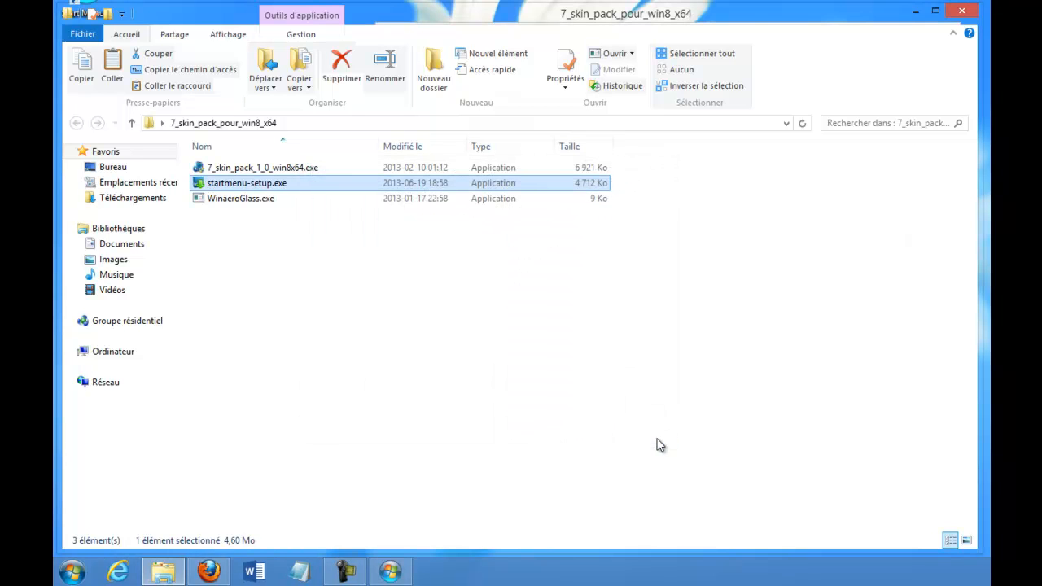
left_click(81, 575)
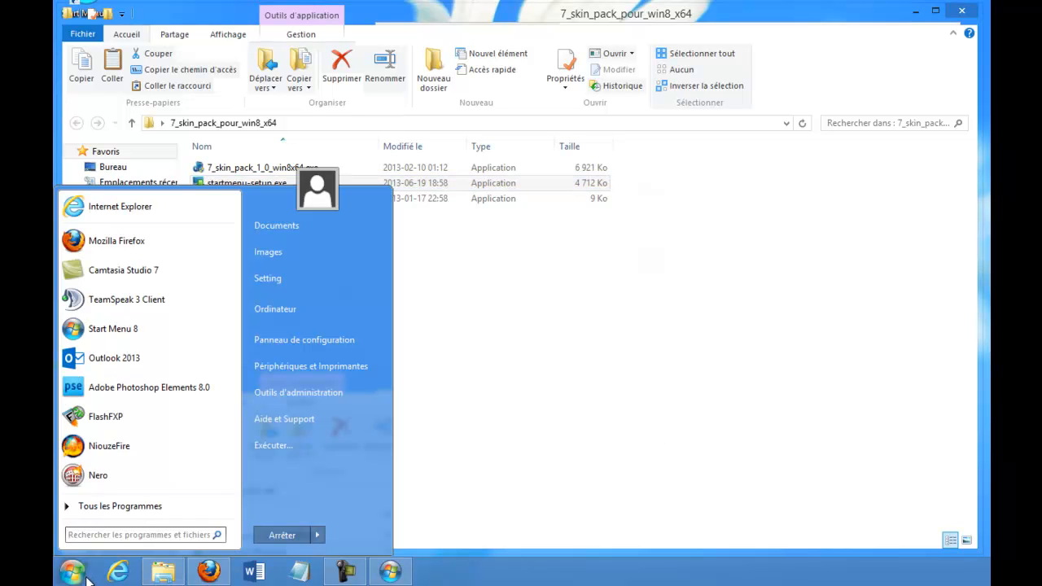
left_click(549, 430)
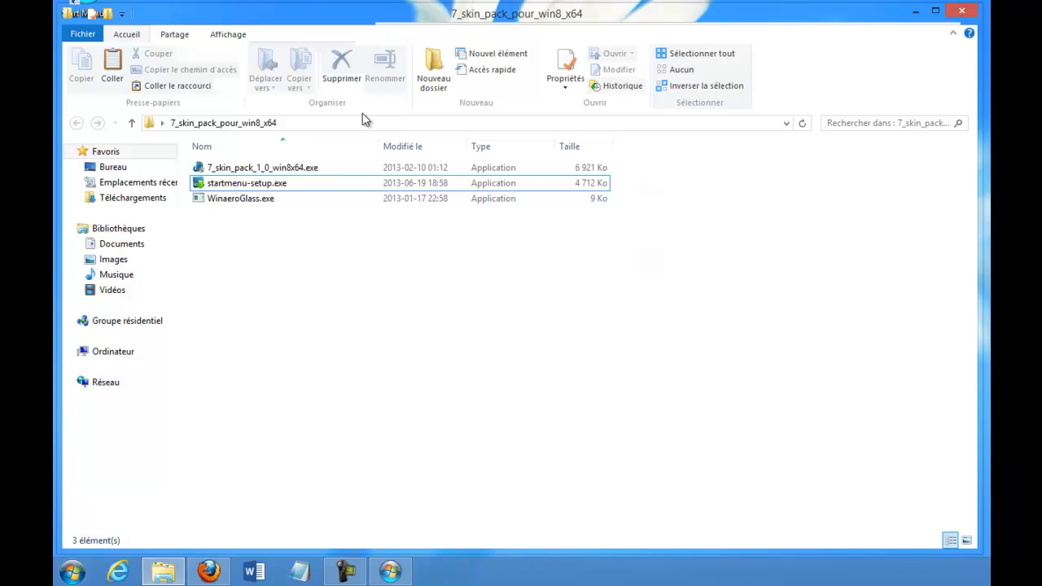
Run 7_skin_pack_1_0_win8x64.exe and accept the terms of its licence agreement in the setup wizard
left_click(279, 170)
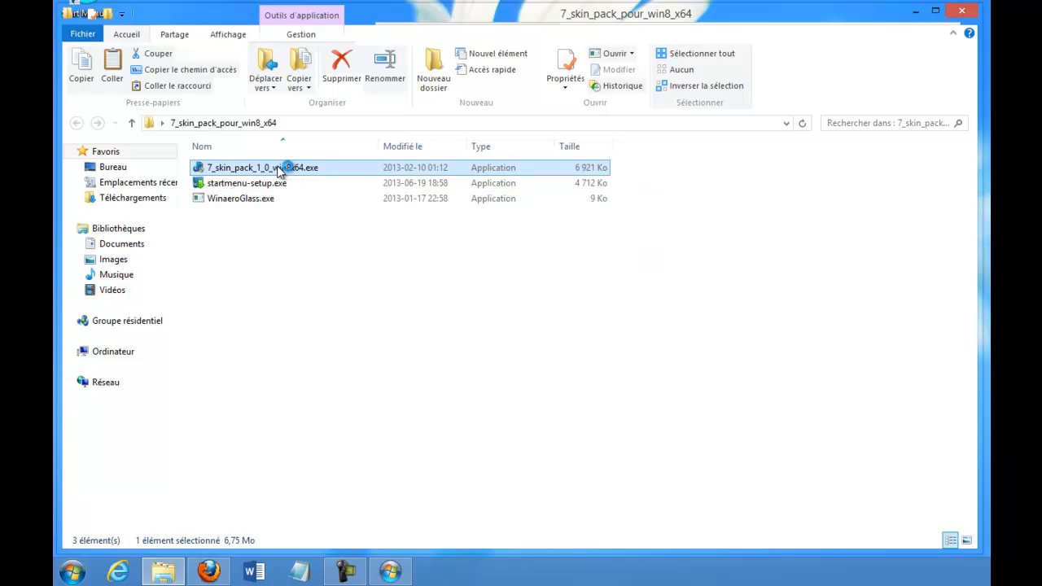
double_click(279, 169)
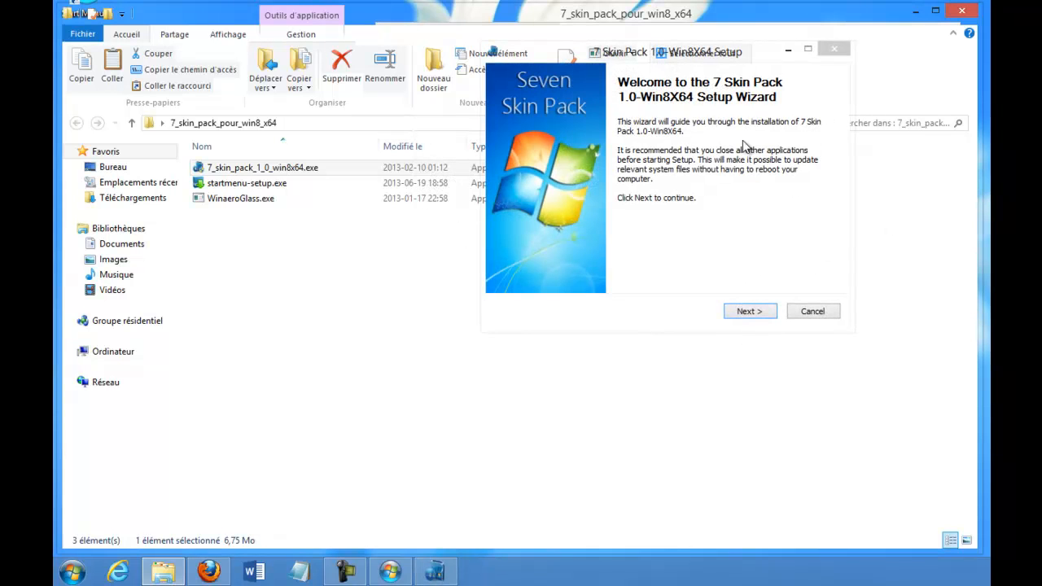
left_click_drag(744, 50, 546, 208)
left_click(575, 470)
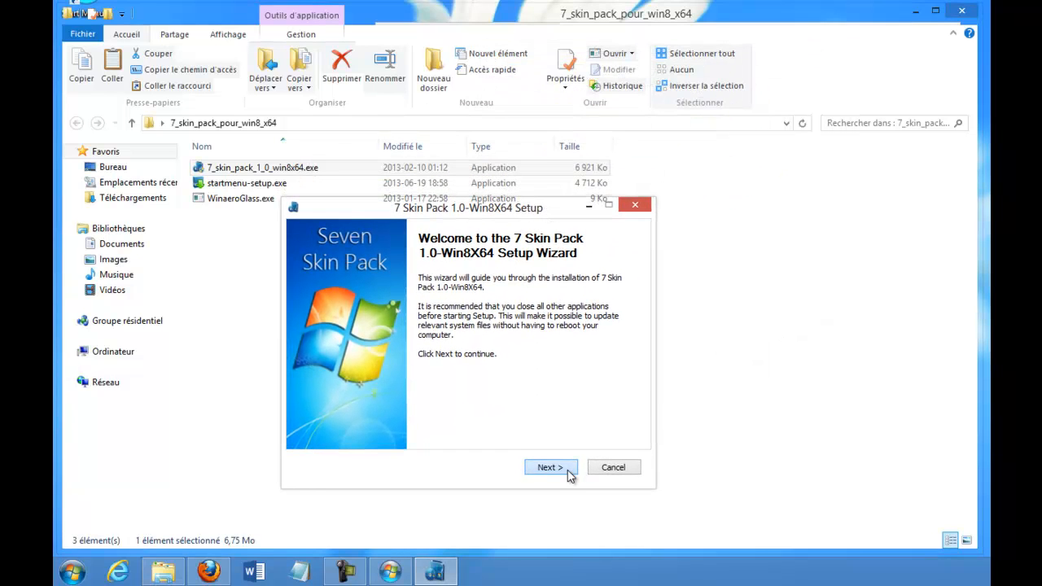
left_click(308, 433)
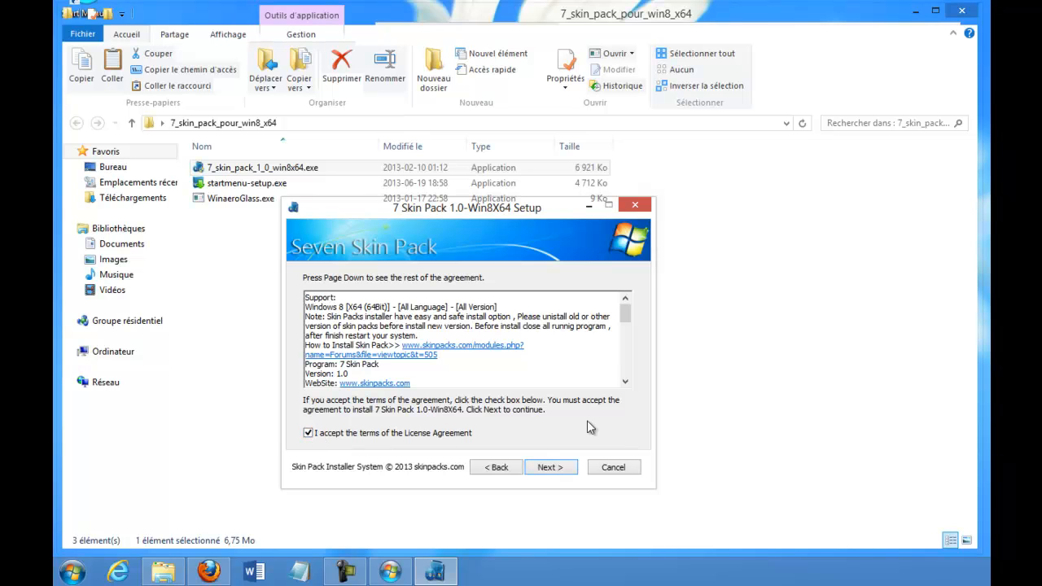
Decline the Value Apps toolbar offer and proceed to the skin pack's component selection
left_click(563, 475)
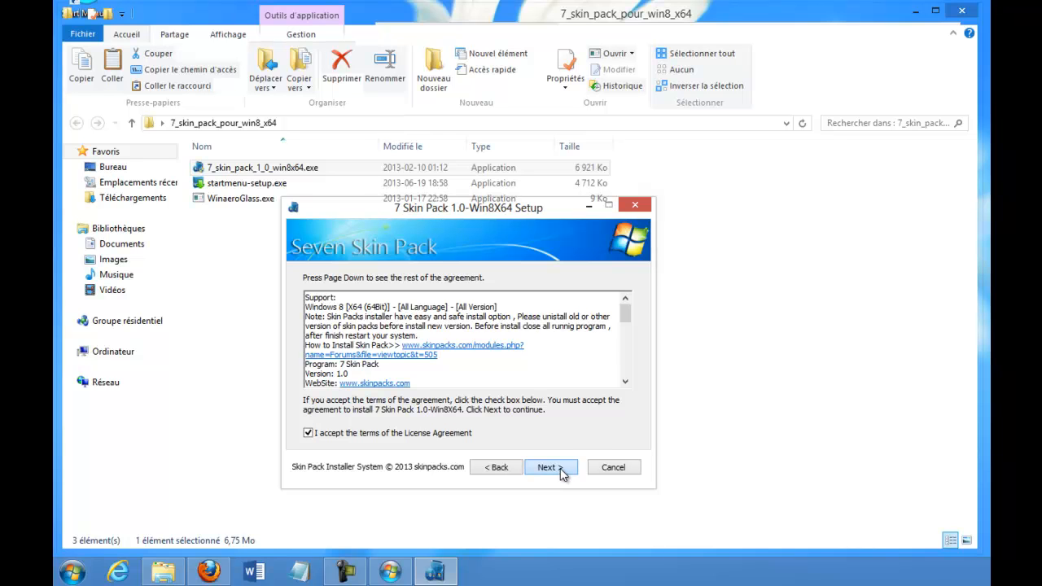
left_click(309, 304)
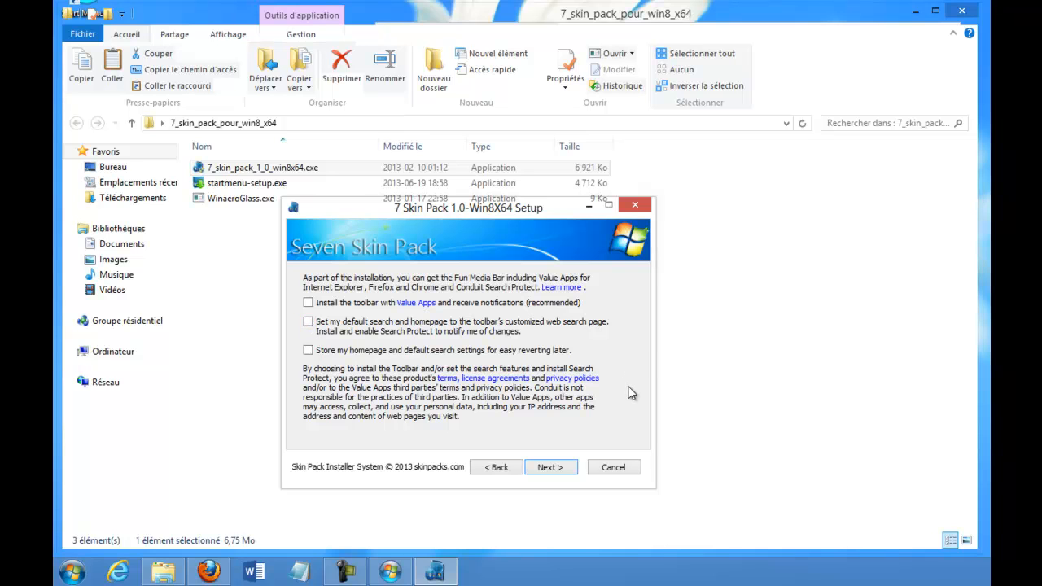
left_click(551, 468)
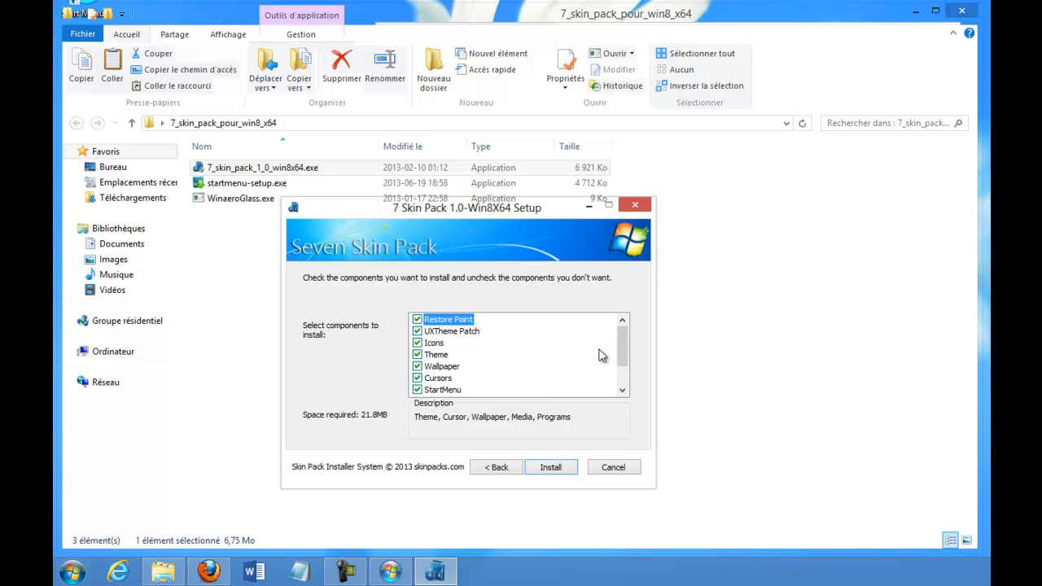
Exclude the StartMenu component from the 7 Skin Pack and install the remaining components
scroll(623, 348, "down", 3)
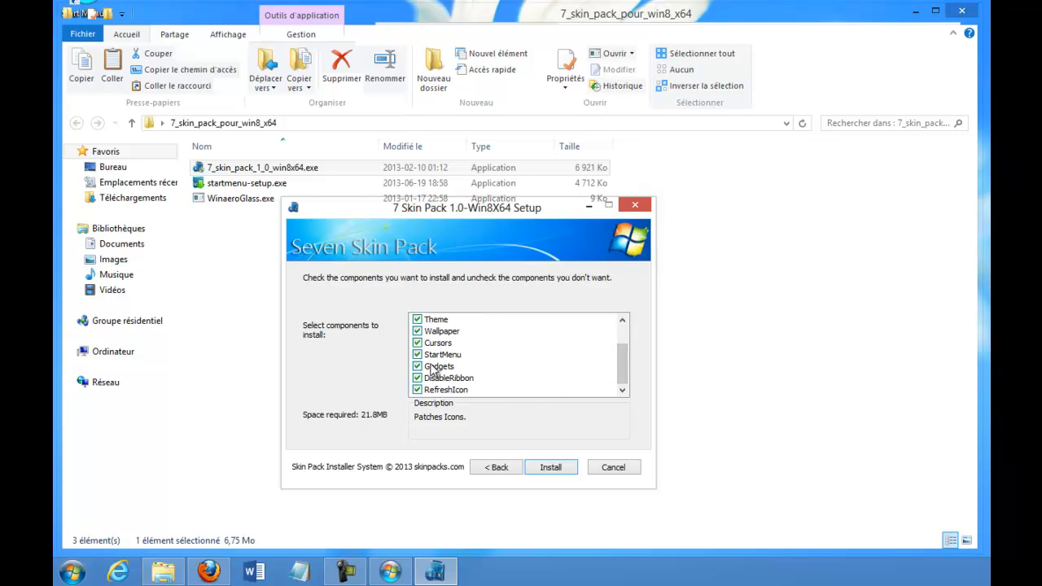
left_click(417, 355)
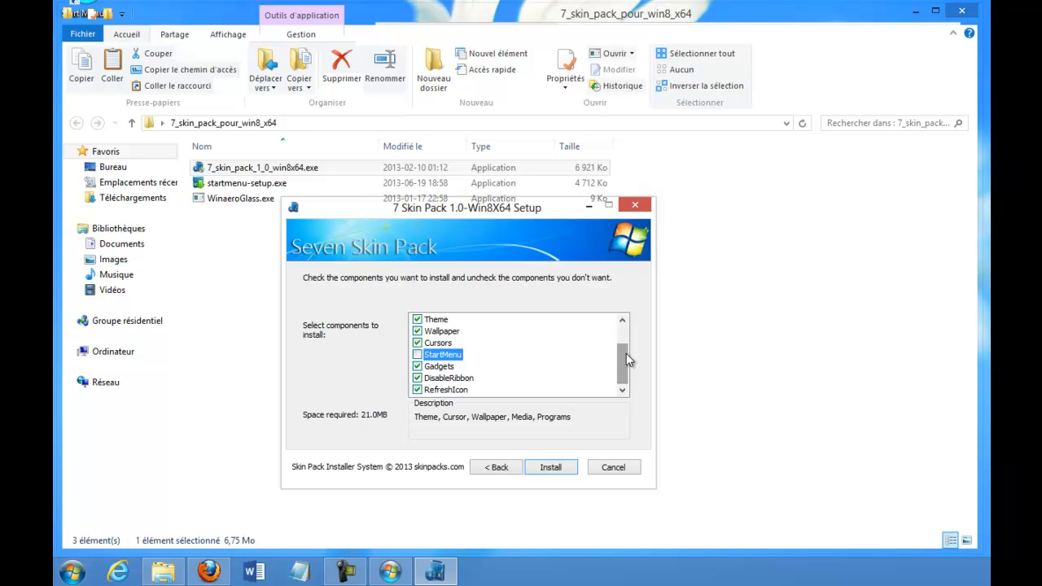
left_click(75, 571)
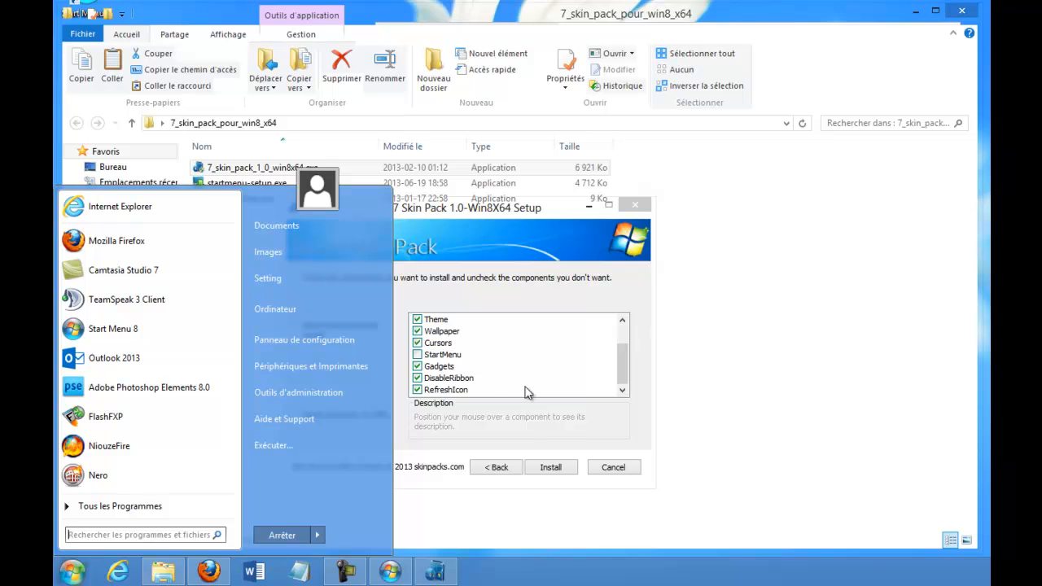
left_click(615, 429)
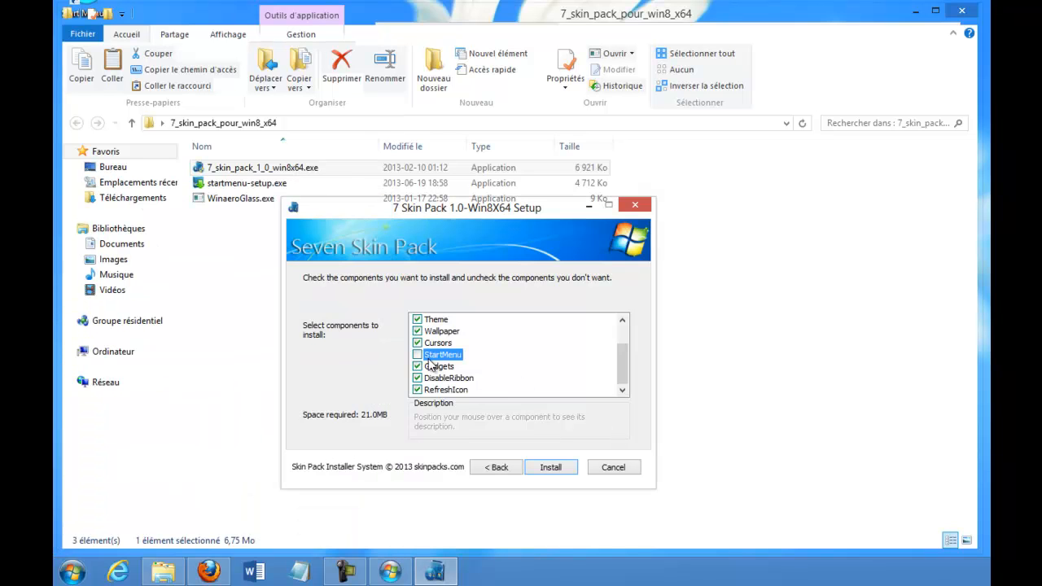
left_click(551, 467)
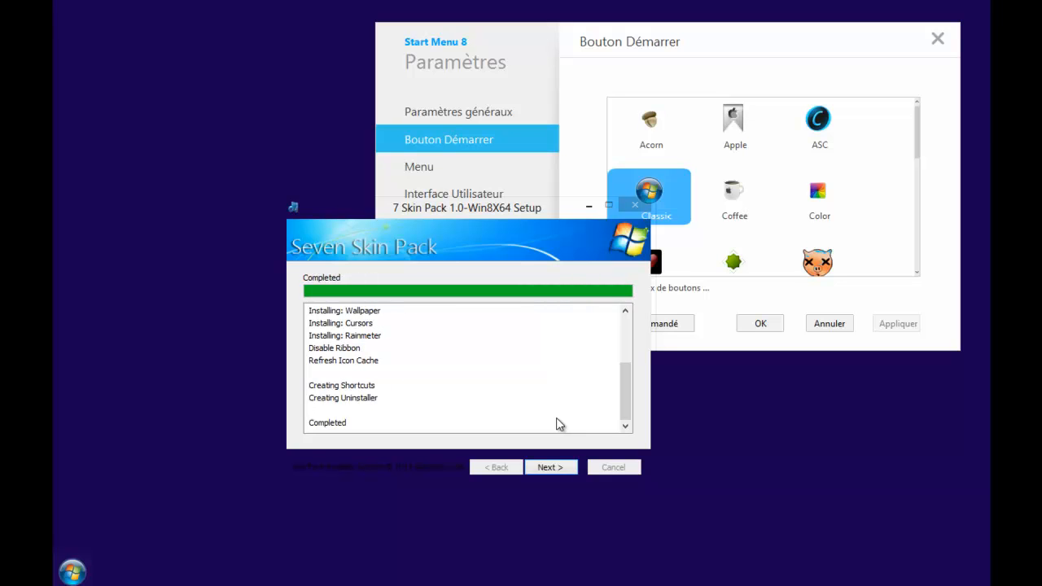
Finish the 7 Skin Pack setup with the manual reboot option, and open the Start menu on the restyled desktop
left_click(554, 470)
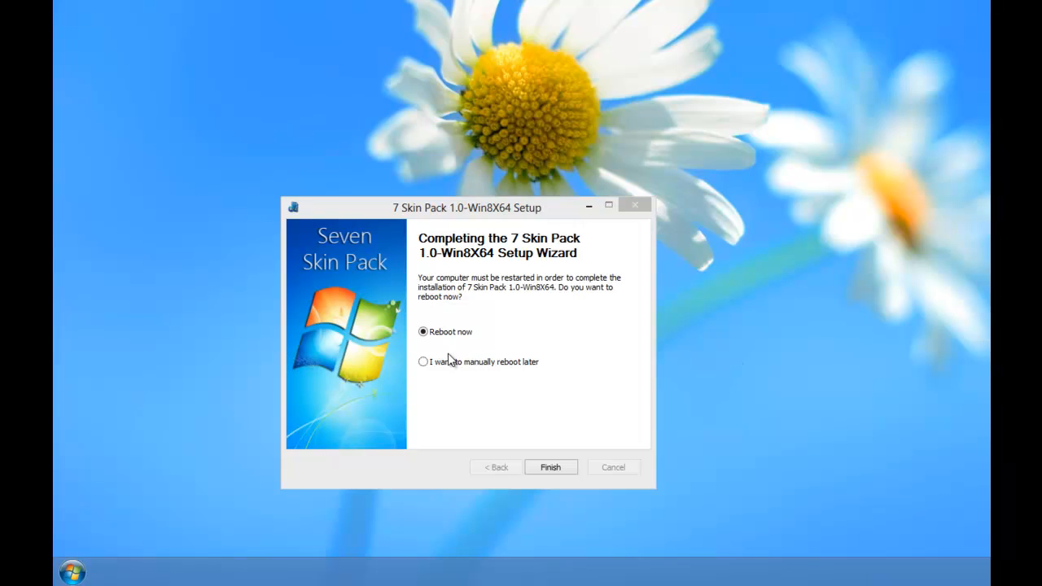
left_click(431, 363)
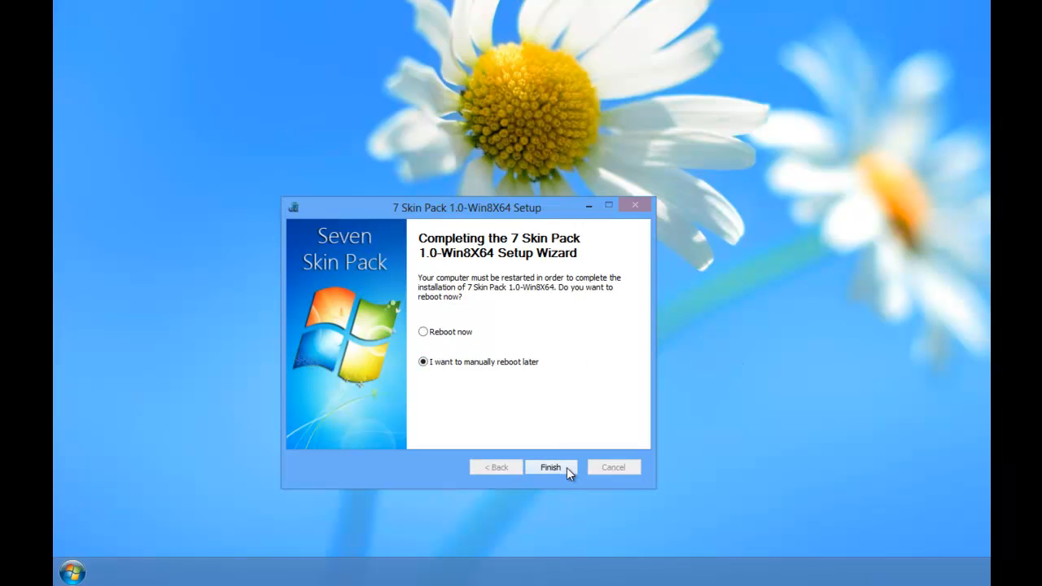
left_click(550, 468)
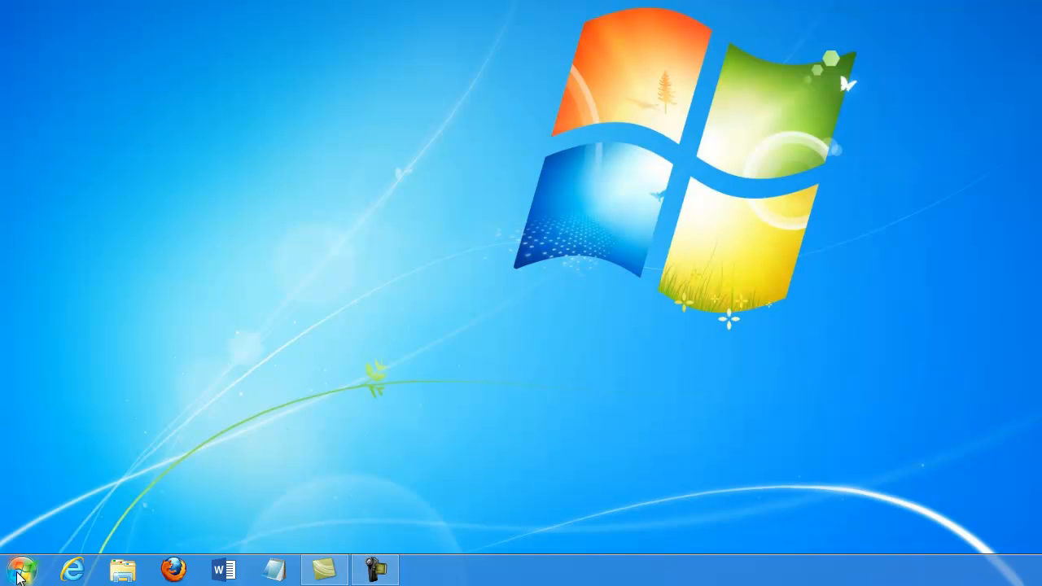
left_click(19, 572)
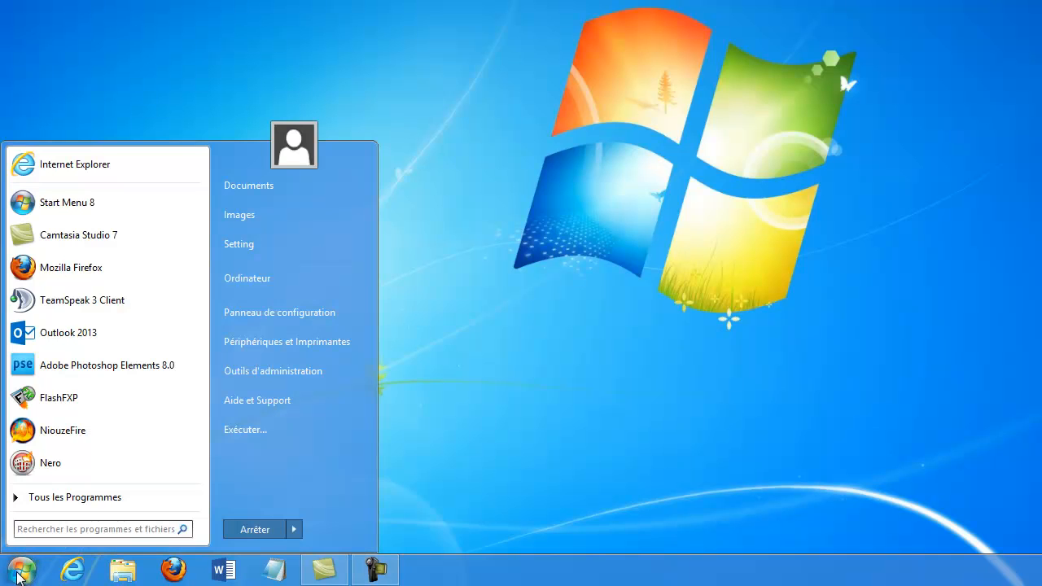
Open Ordinateur and change its icon display to Mosaïques
left_click(271, 283)
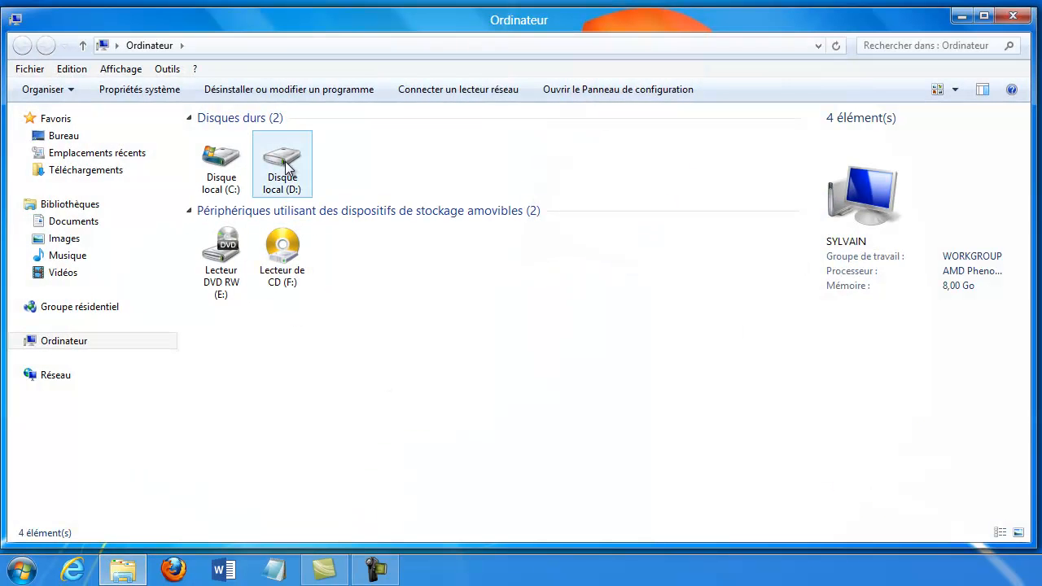
left_click(122, 69)
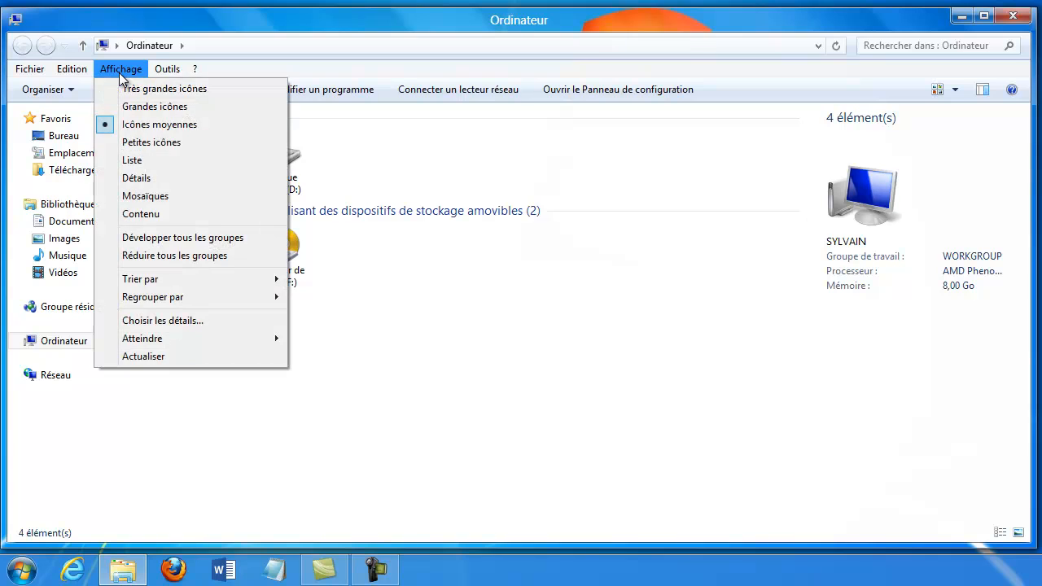
left_click(152, 199)
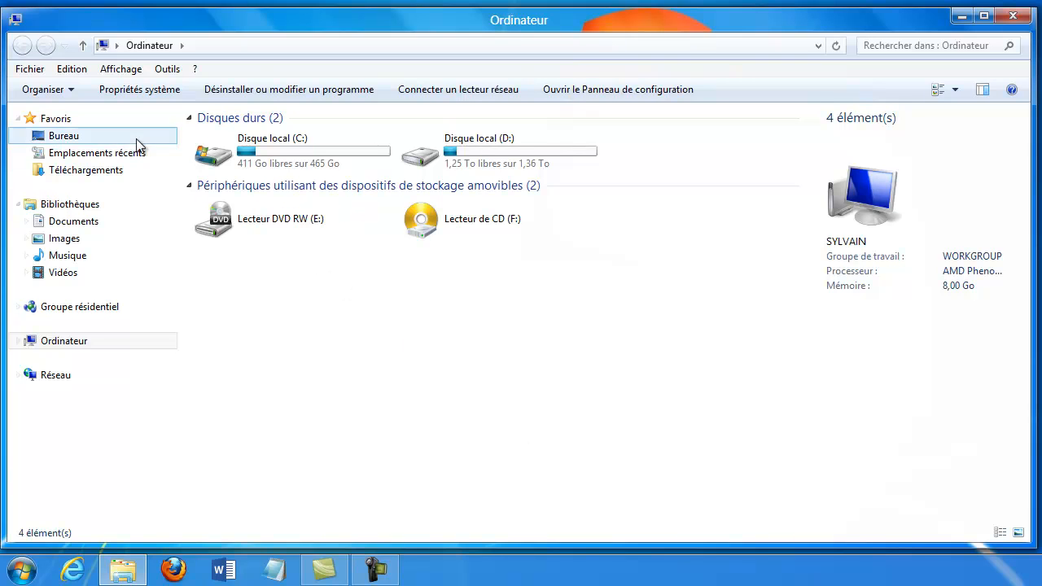
Hide the menu bar of the Ordinateur window and show it again
left_click(68, 91)
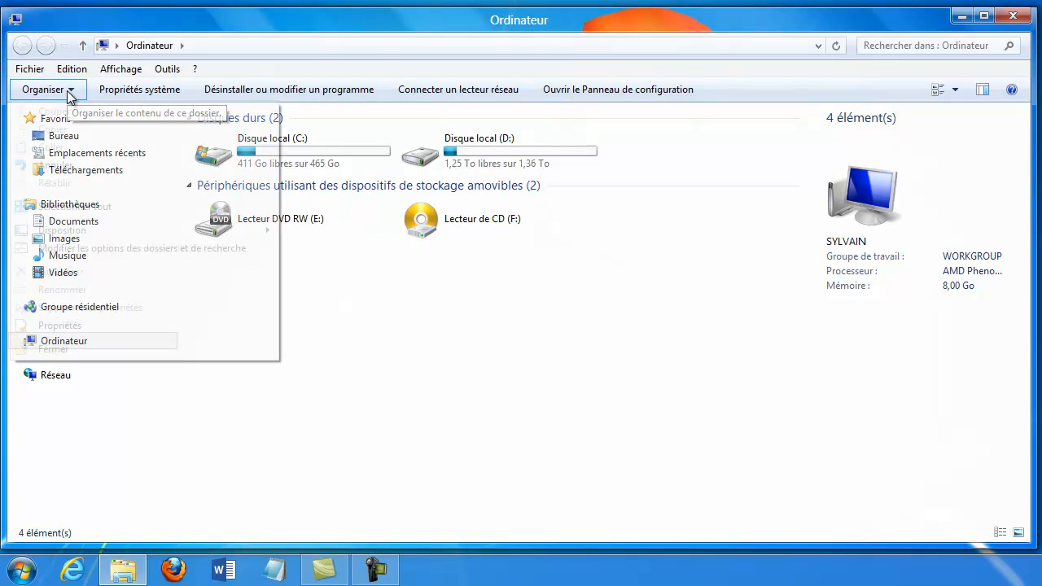
mouse_move(68, 230)
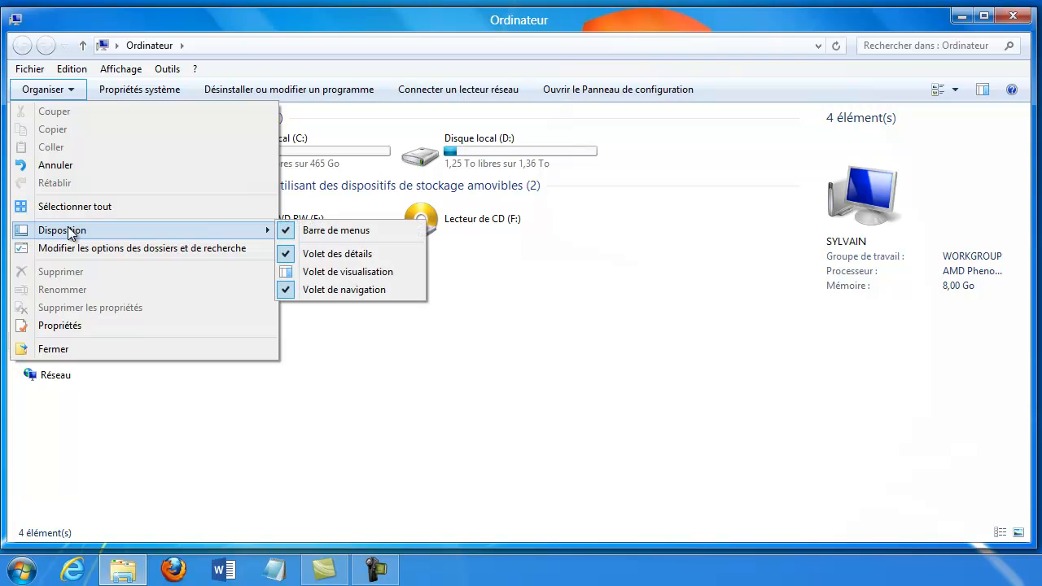
left_click(283, 231)
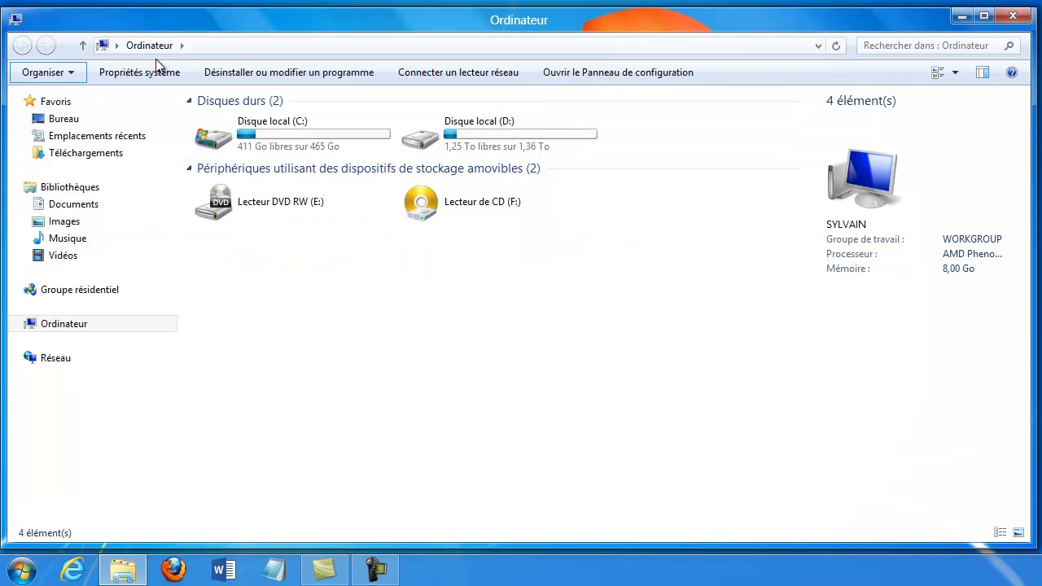
left_click(61, 74)
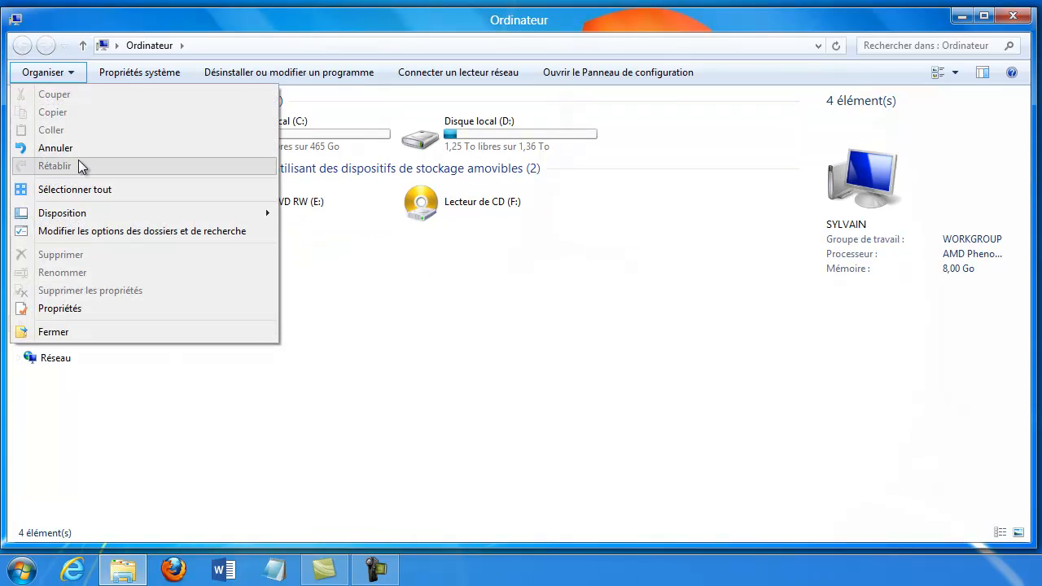
mouse_move(147, 214)
left_click(277, 213)
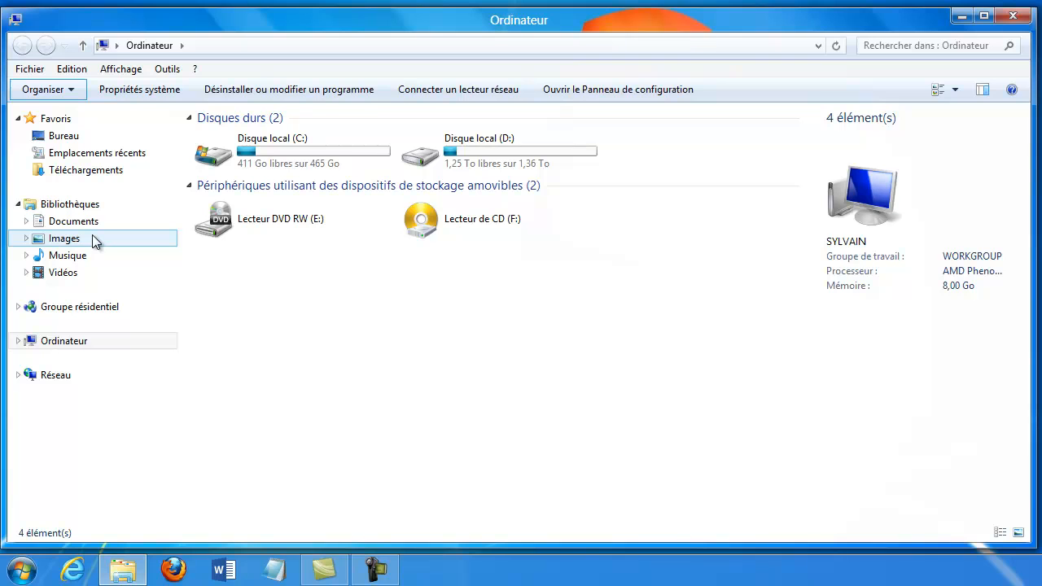
Hide the Volet des détails in the Ordinateur window
left_click(75, 93)
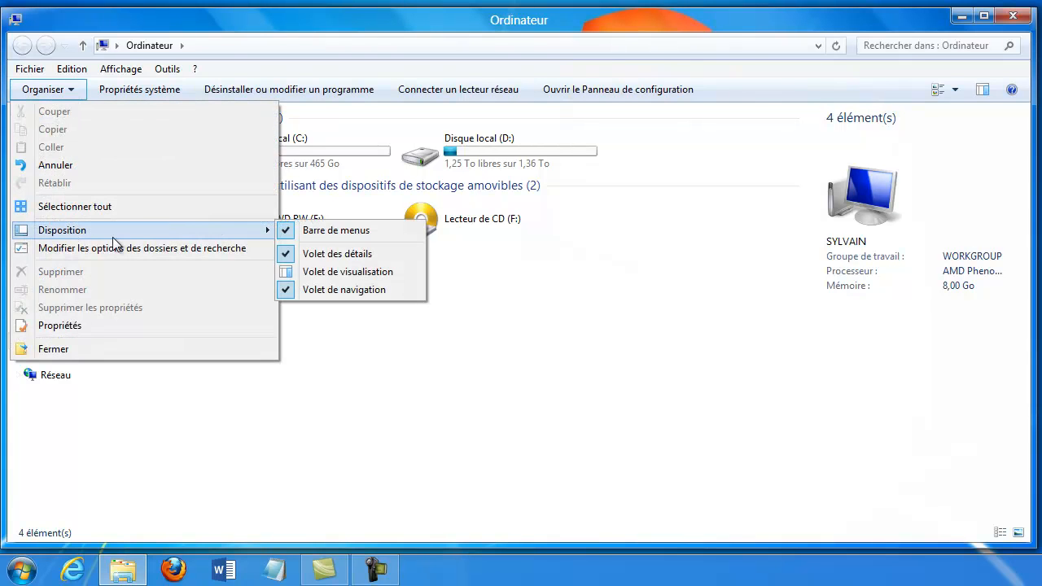
left_click(290, 257)
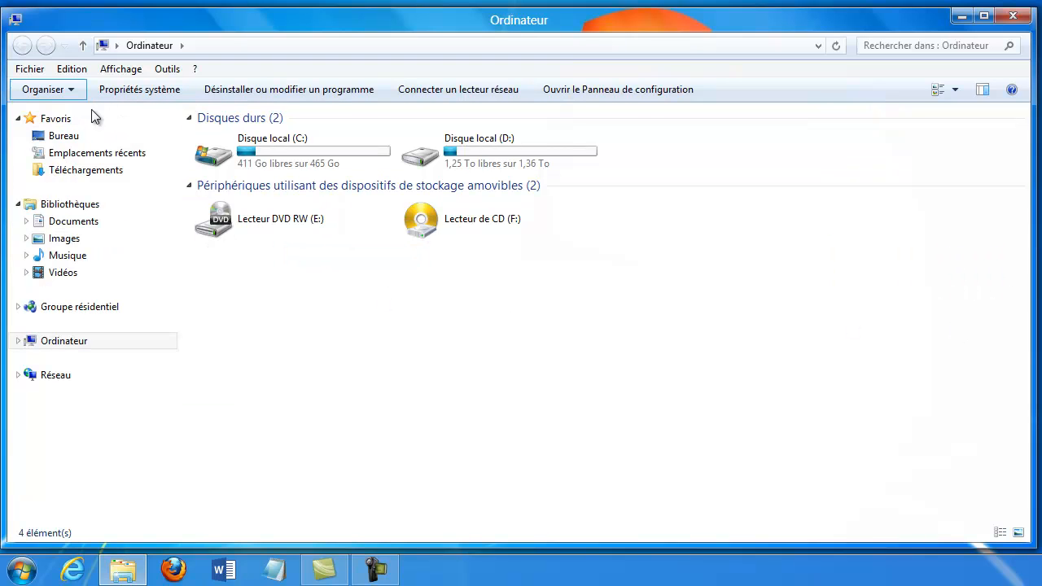
Review the advanced display settings in the folder options, then close the options and the Ordinateur window
left_click(75, 89)
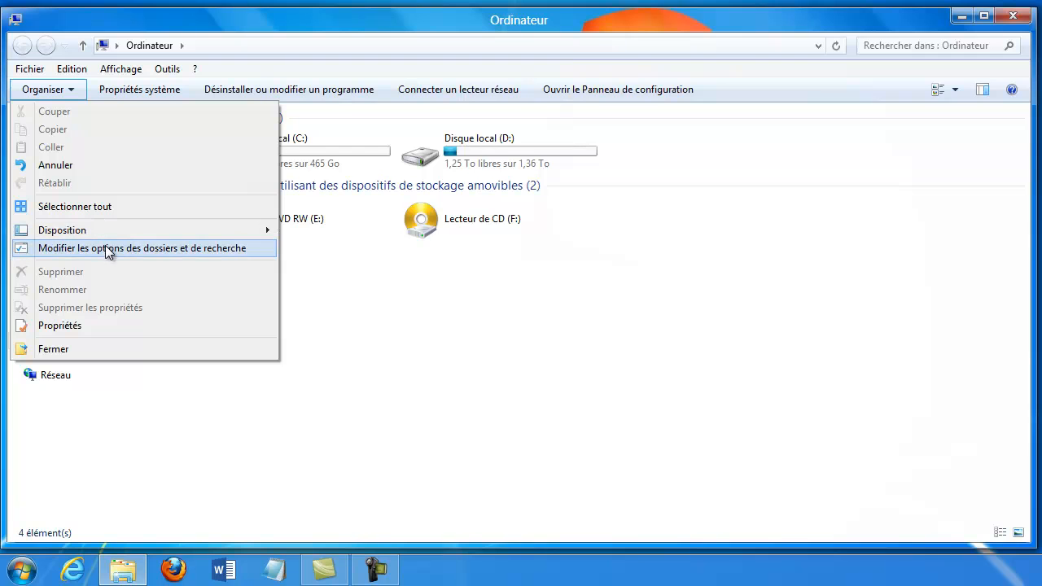
left_click(189, 247)
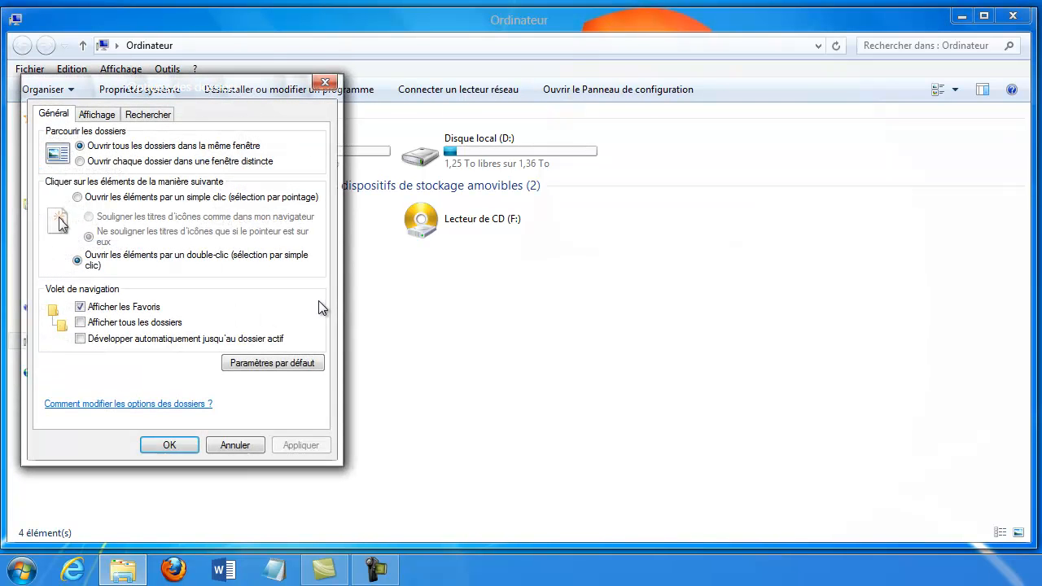
left_click(98, 114)
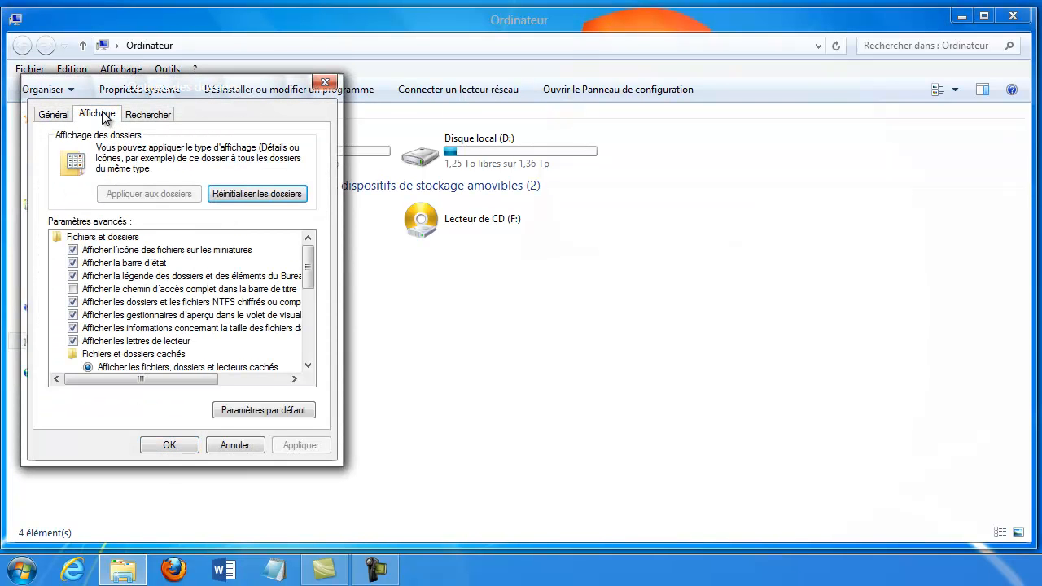
left_click_drag(309, 263, 310, 138)
left_click_drag(295, 84, 282, 127)
left_click(328, 127)
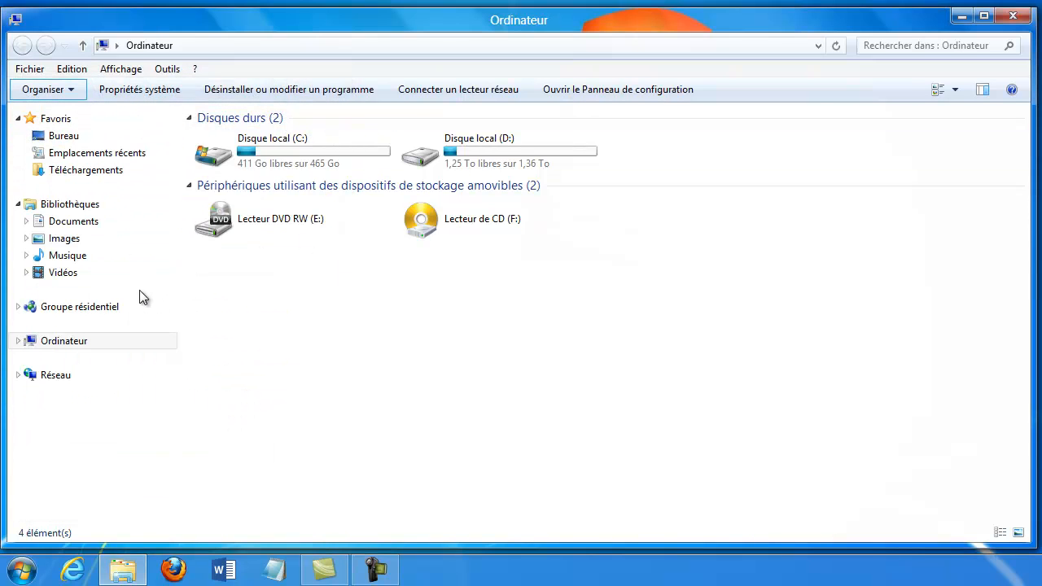
left_click(1013, 16)
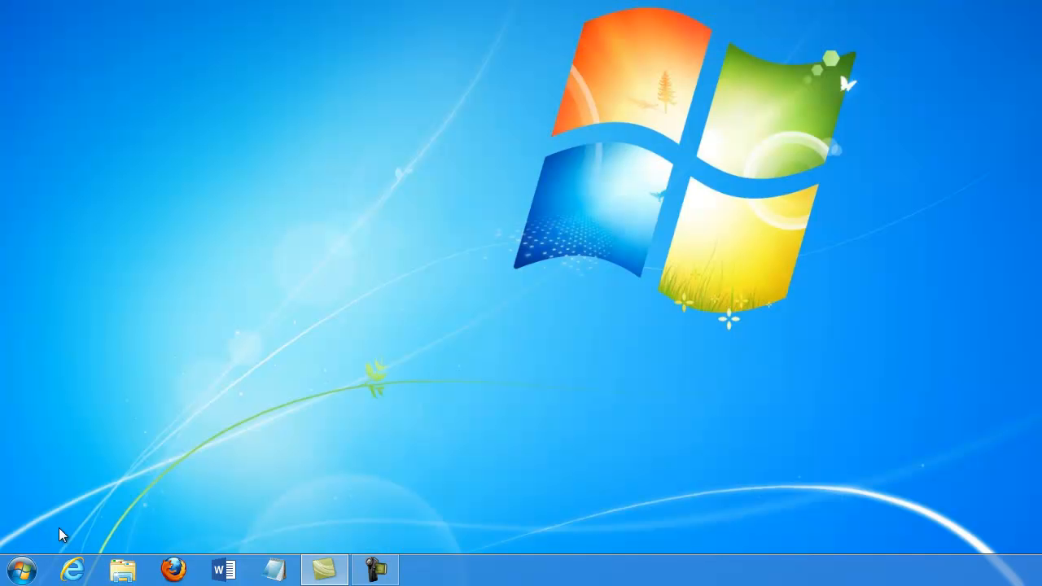
Open the Panneau de configuration to view its restyled window, and close it
left_click(22, 570)
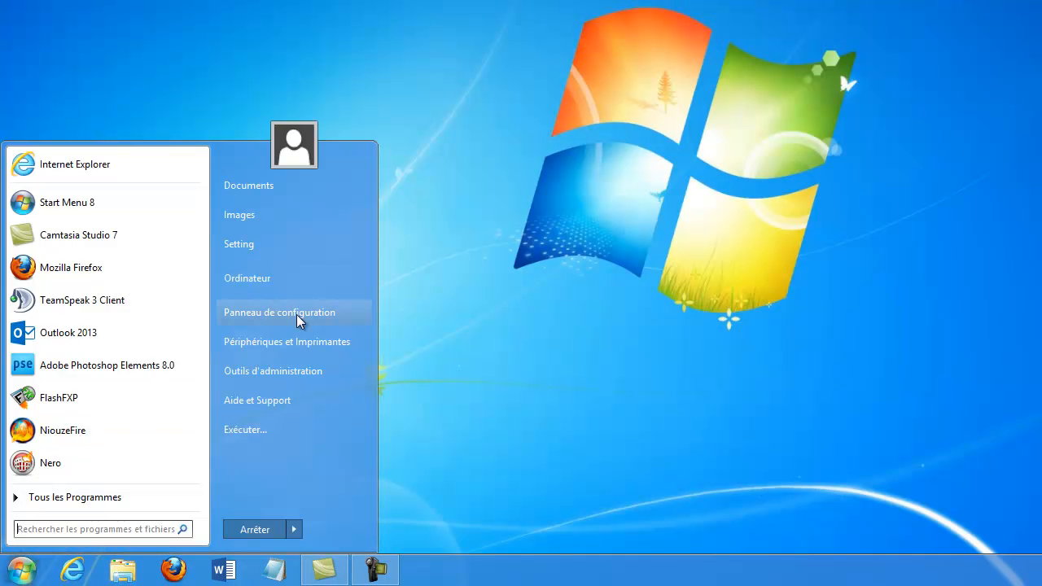
left_click(298, 315)
left_click_drag(796, 7, 421, 42)
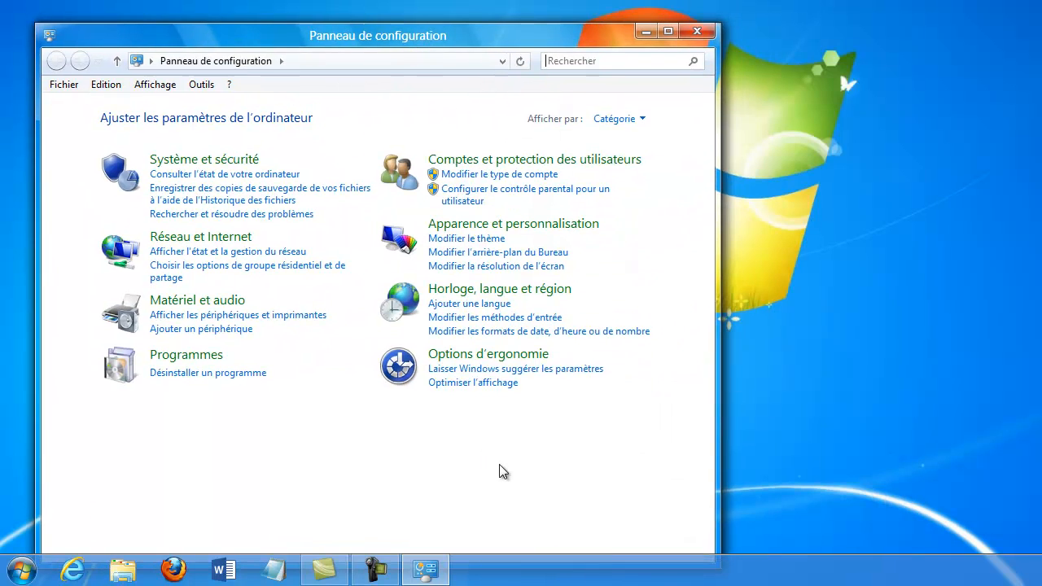
left_click(702, 33)
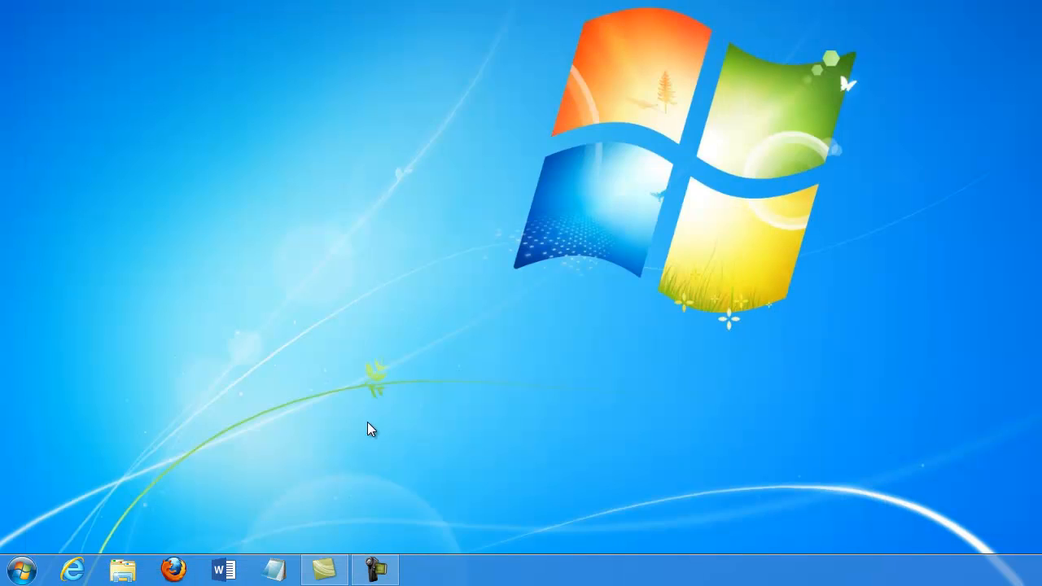
Open the Start Menu 8 settings from the Start menu and bring the whole settings window into view
left_click(22, 574)
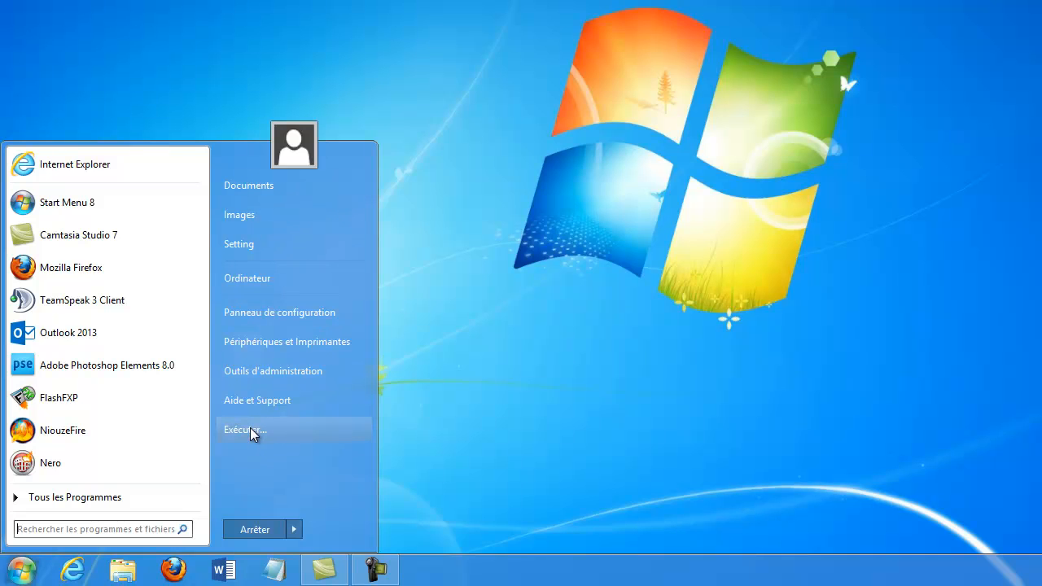
left_click(262, 242)
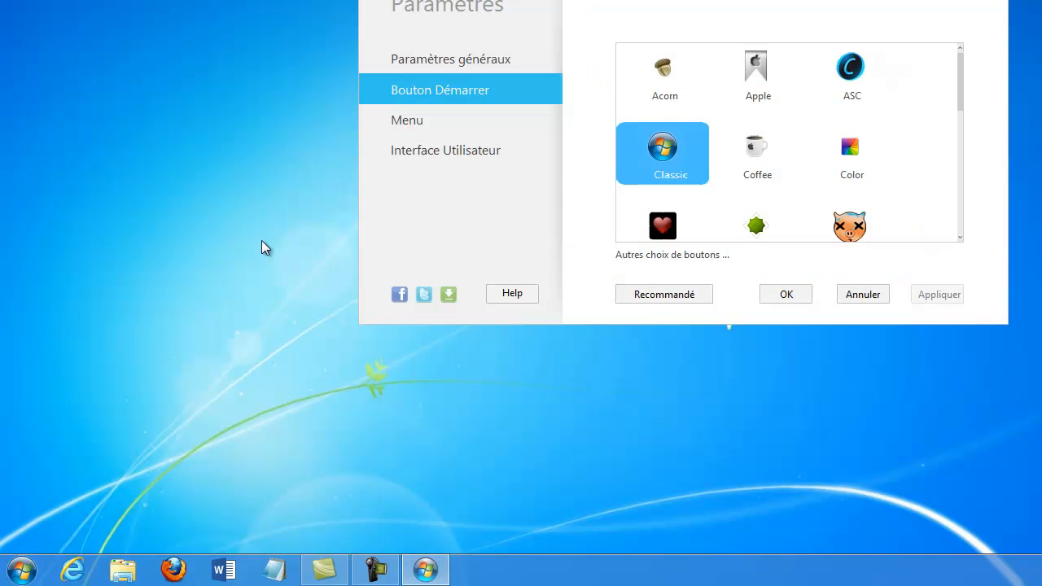
left_click_drag(682, 0, 534, 52)
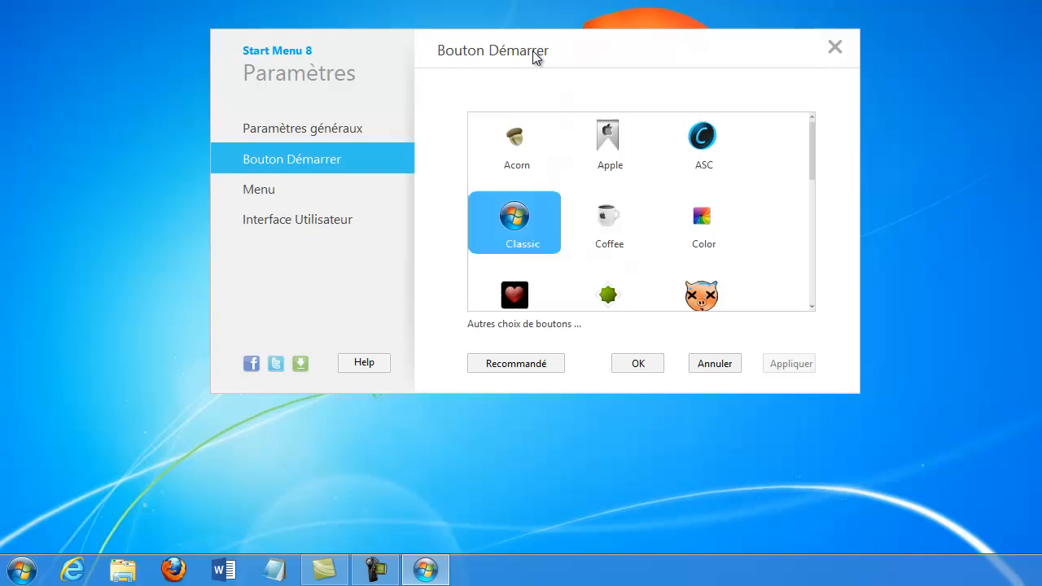
Enable Supprimer Écran Métro and Désactiver la Barre des Charmes in the general settings and apply the changes
left_click(358, 128)
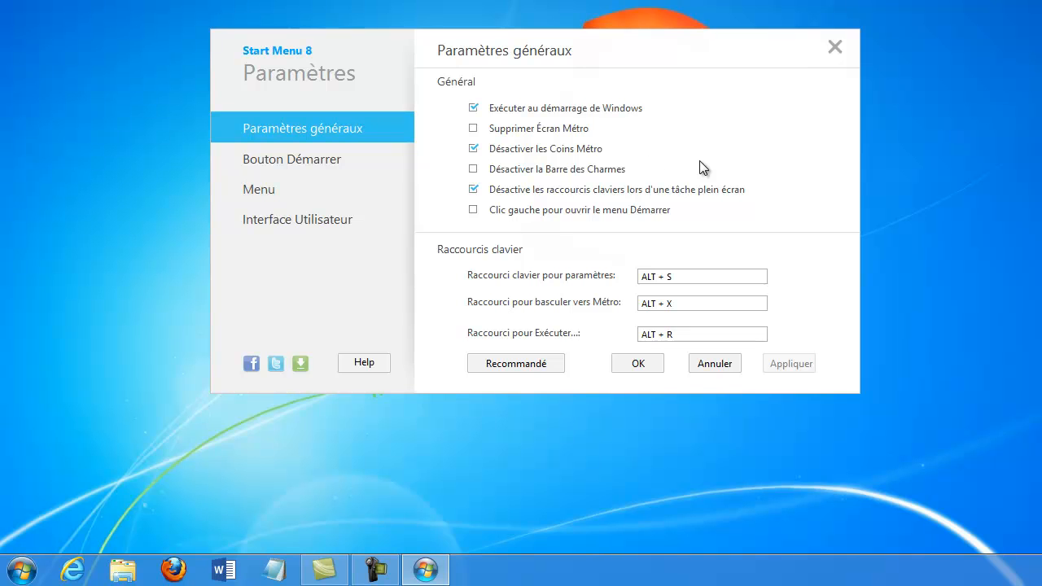
left_click(473, 129)
left_click(475, 170)
left_click(805, 372)
Try out the Win8 and Winblue Start button designs, applying each one
left_click(340, 163)
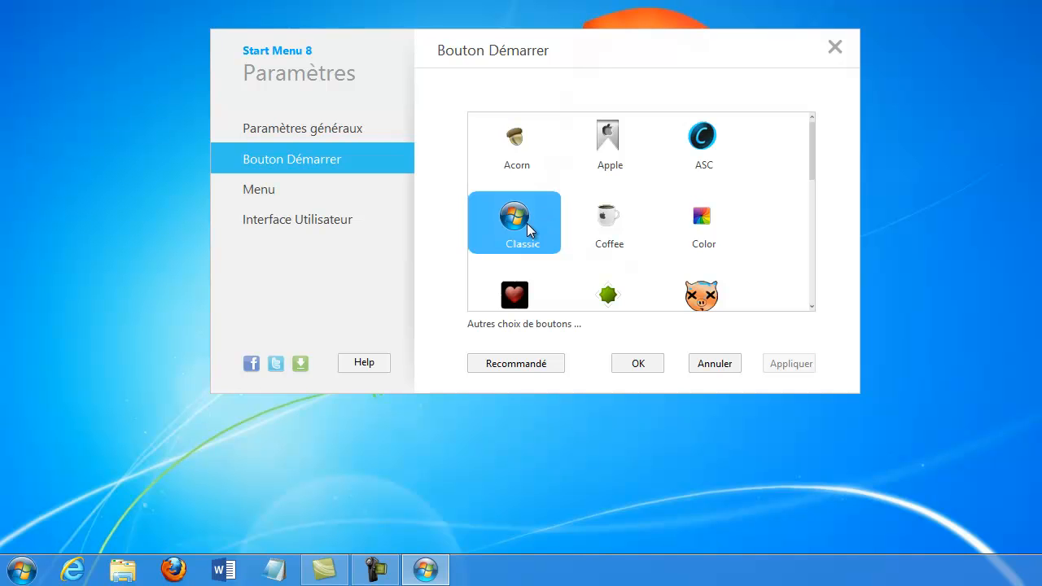
left_click_drag(811, 158, 809, 274)
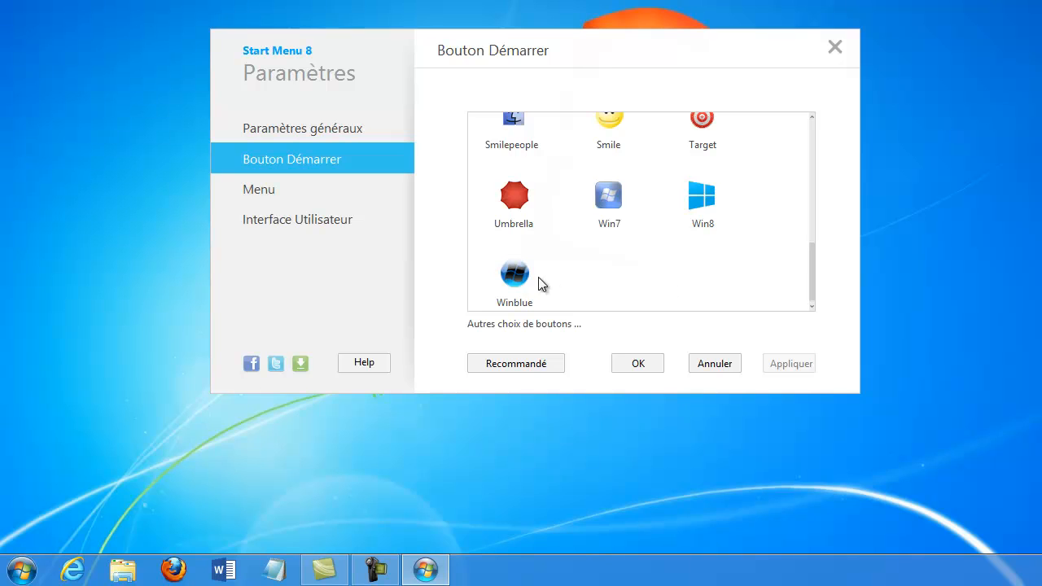
left_click(715, 219)
left_click(791, 368)
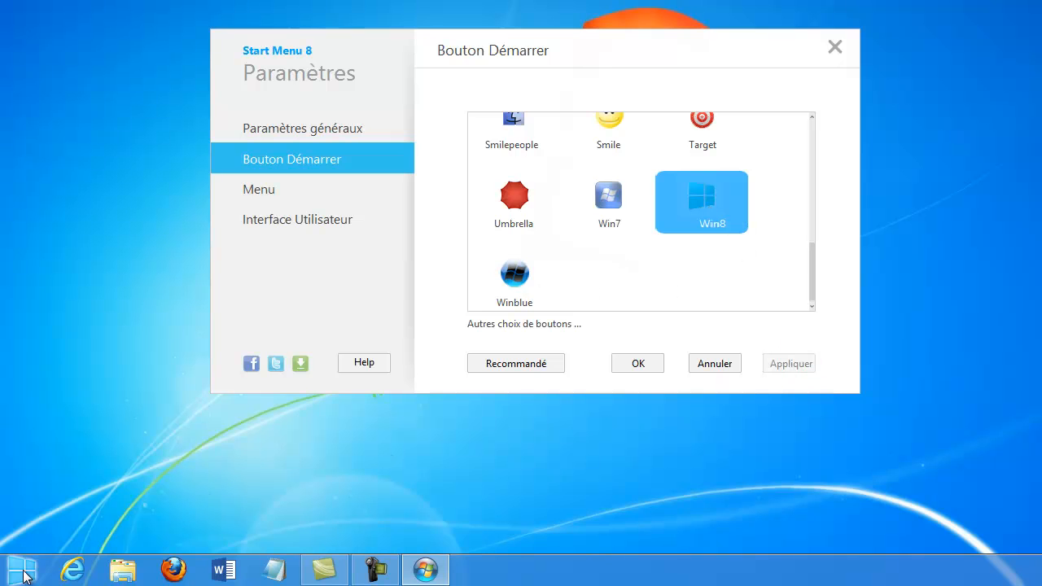
left_click(506, 279)
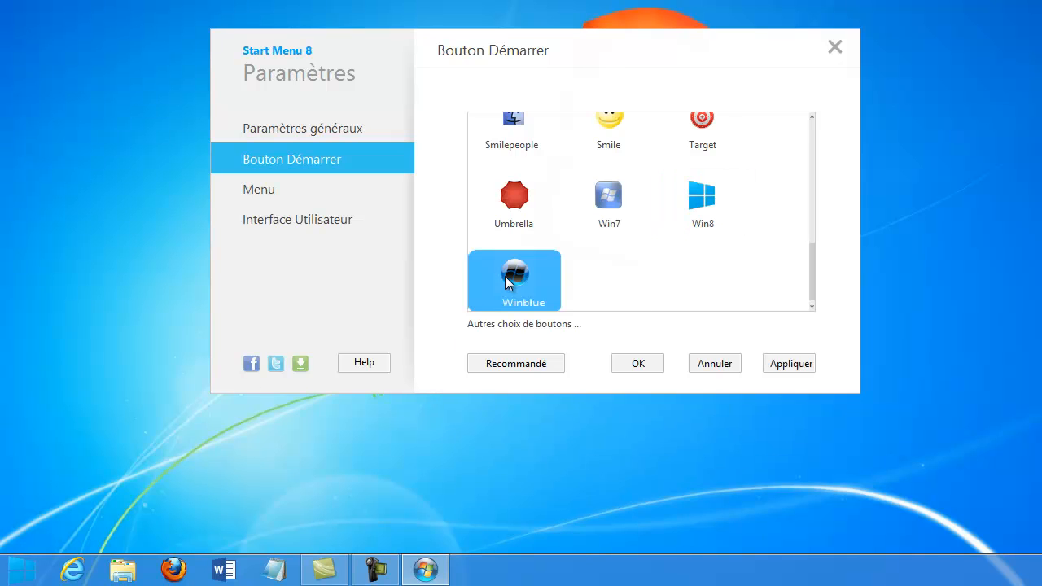
left_click(768, 365)
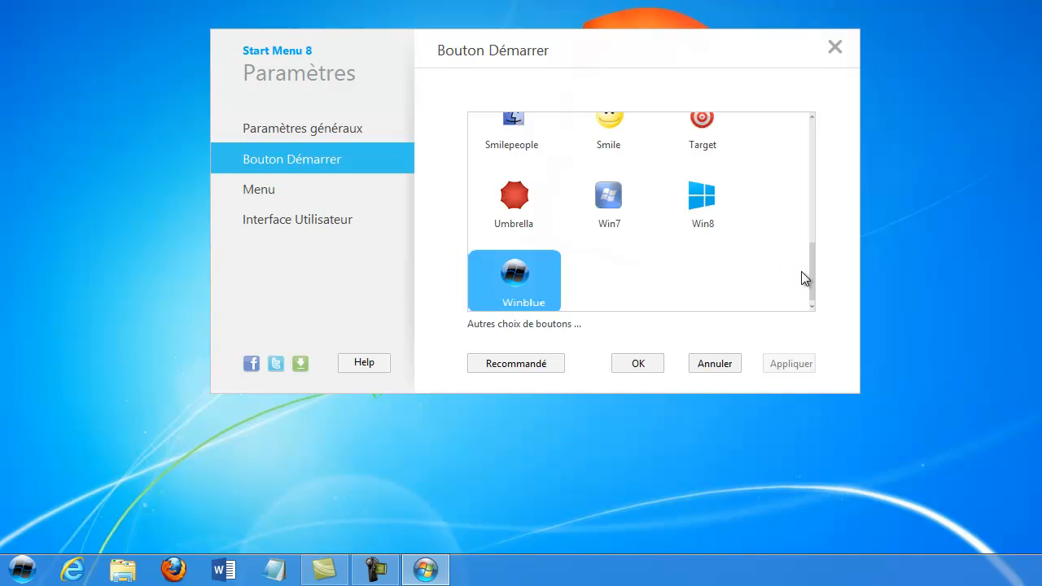
Set the Start button design to Classic and apply it
left_click_drag(814, 282, 816, 150)
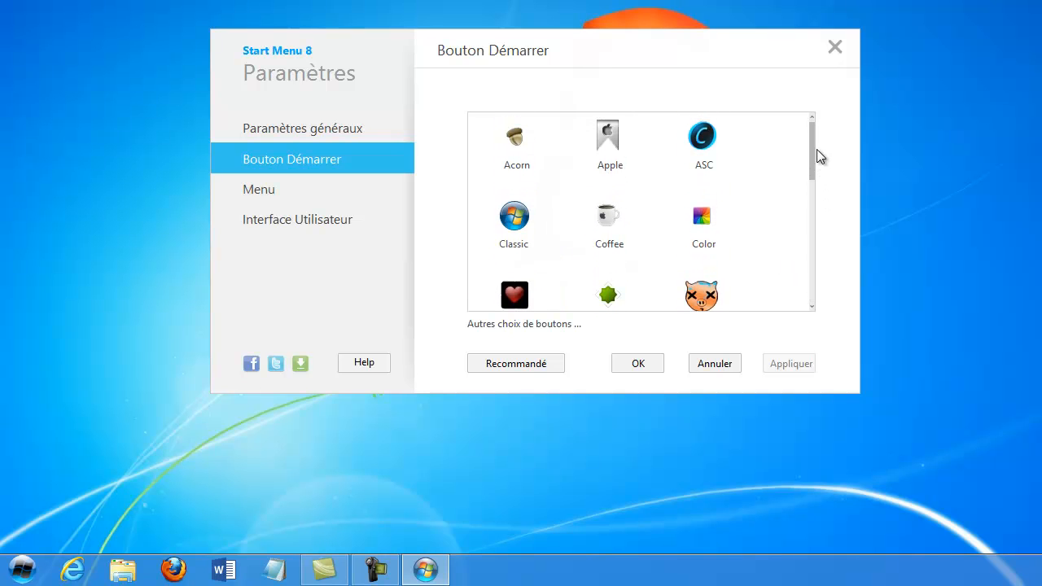
left_click(515, 218)
left_click(809, 367)
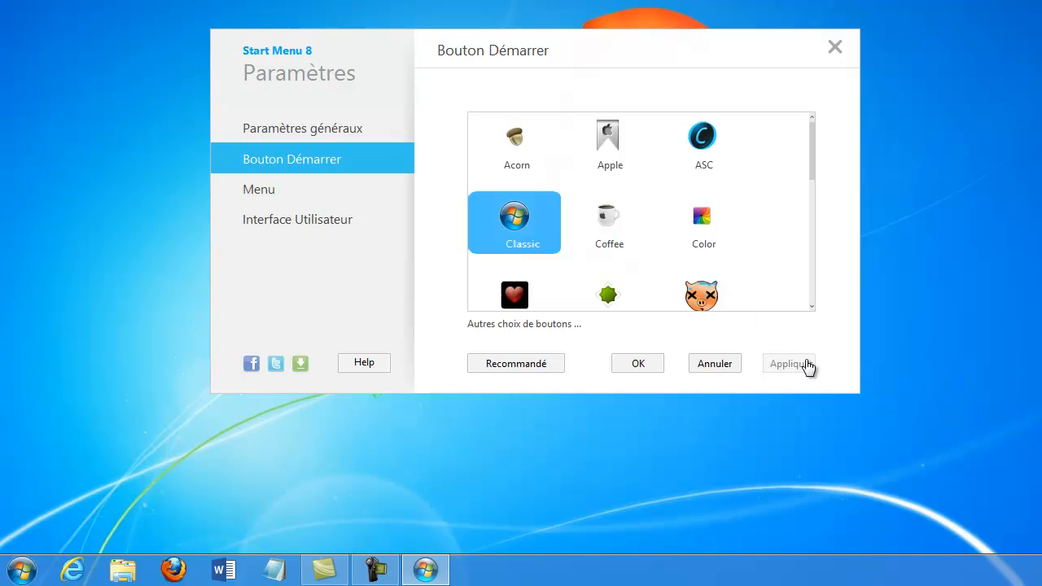
Compare the display settings of the Menu entries with the items shown in the Start menu
left_click(252, 196)
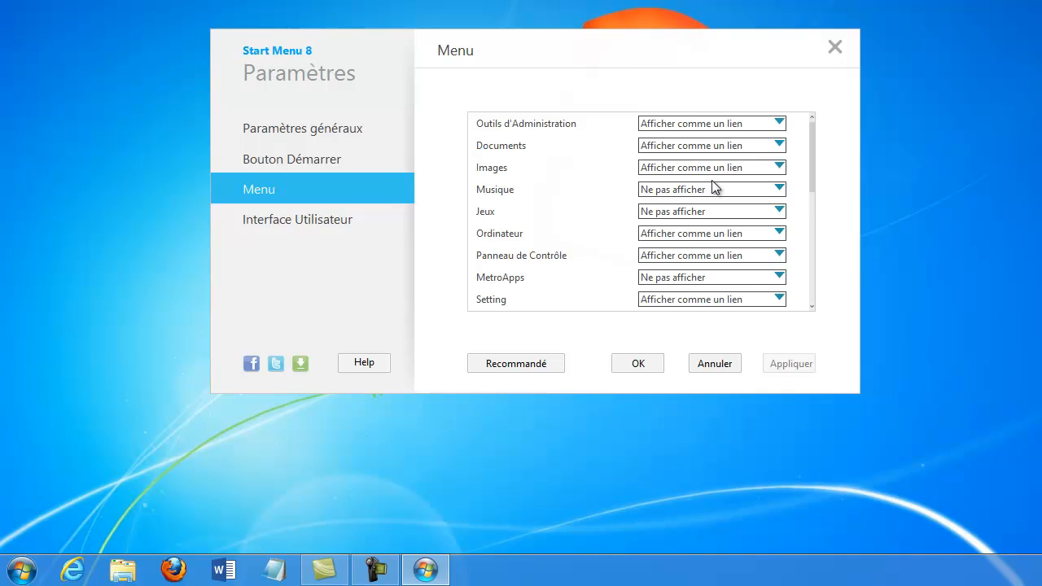
left_click(22, 570)
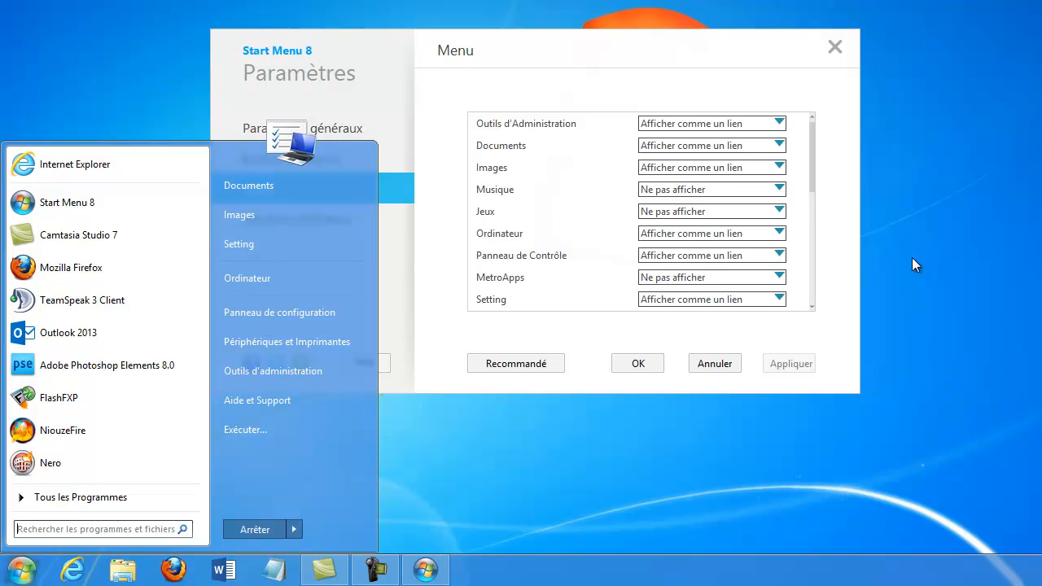
left_click_drag(814, 161, 811, 224)
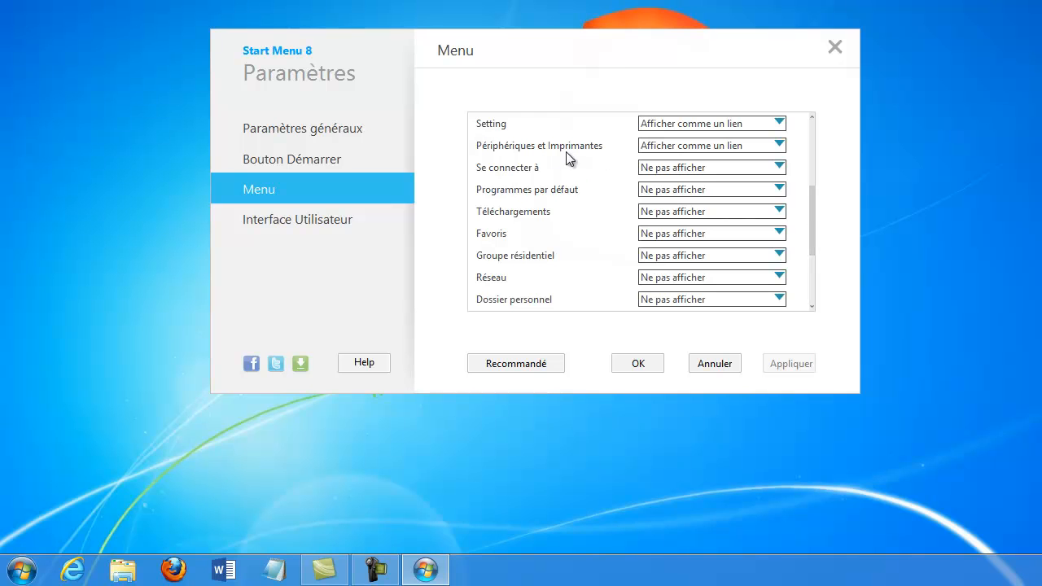
left_click(22, 569)
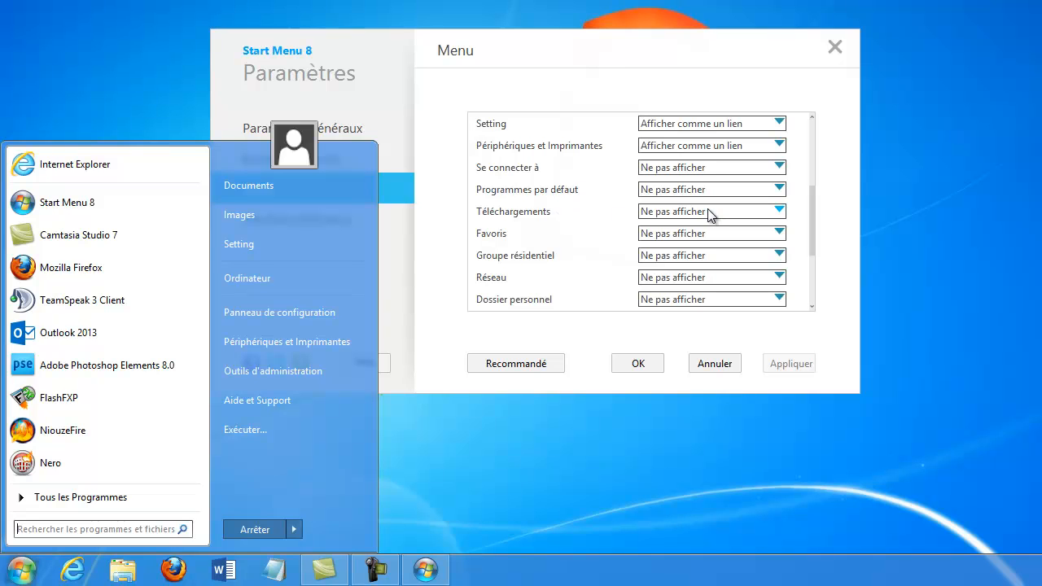
Set Téléchargements to Afficher comme un lien, apply the change and check it in the Start menu
left_click(779, 212)
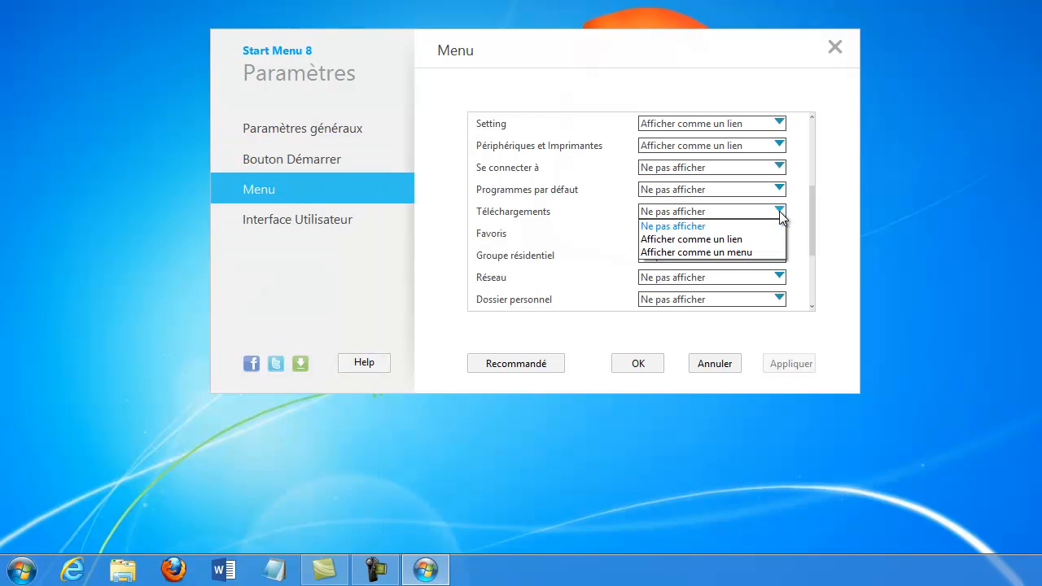
left_click(750, 238)
left_click(783, 362)
left_click(21, 570)
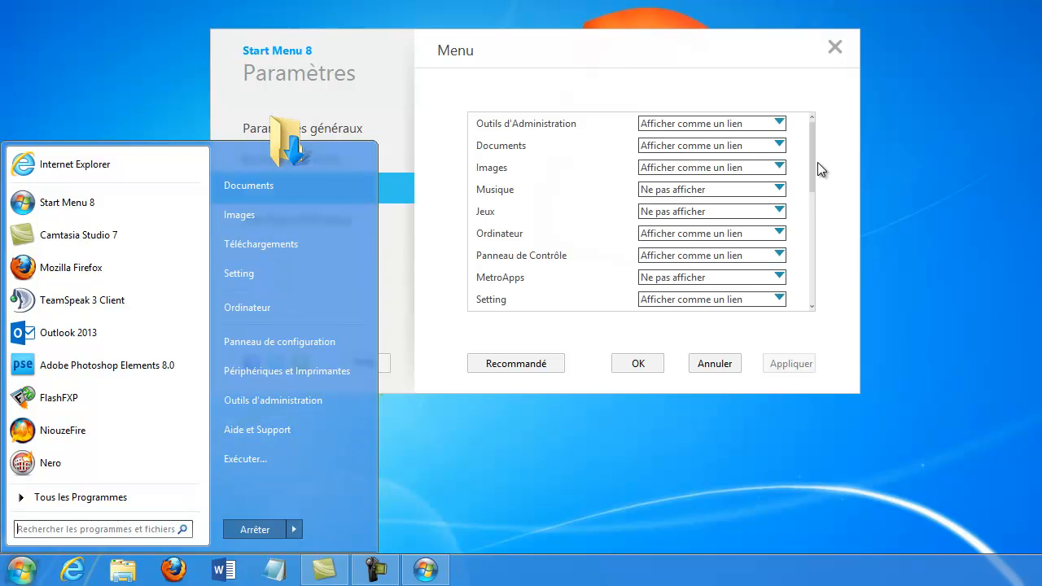
Set Téléchargements to Ne pas afficher in the Menu settings
left_click_drag(812, 168, 812, 230)
left_click(779, 212)
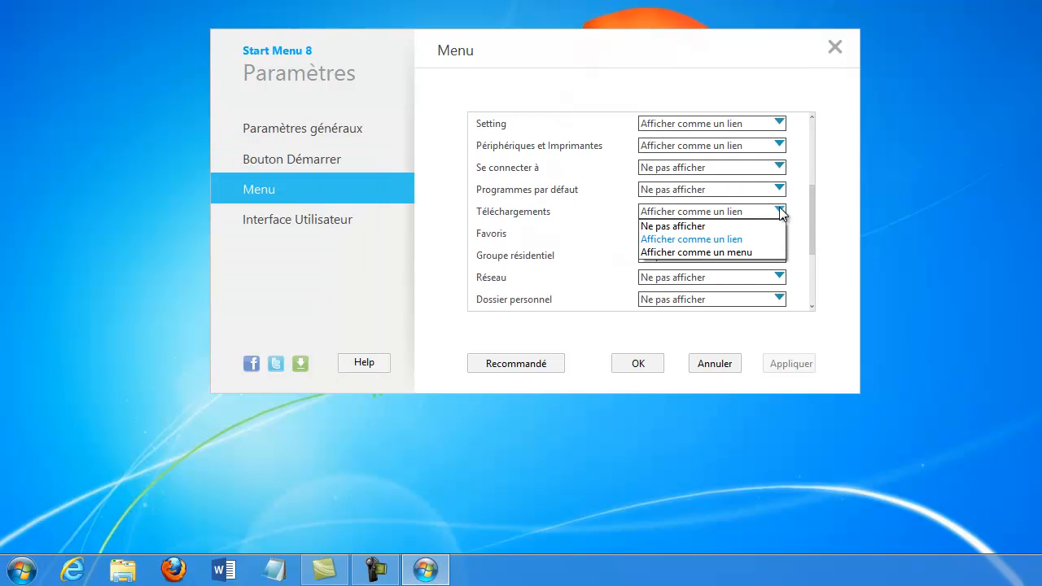
left_click(732, 225)
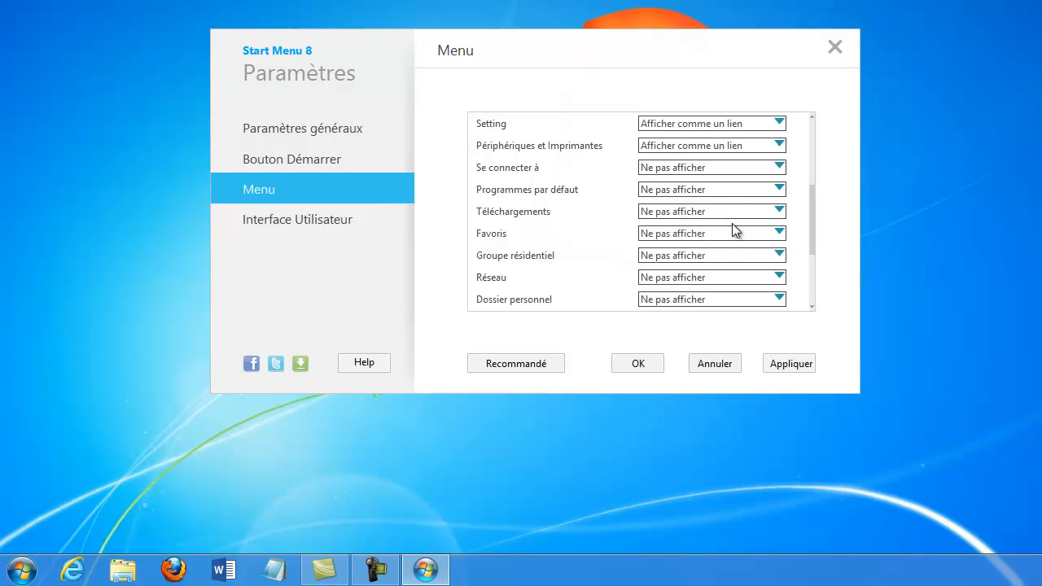
Set Basculer vers Metro to Afficher comme un lien, apply the change and check it in the Start menu
left_click_drag(814, 217, 814, 269)
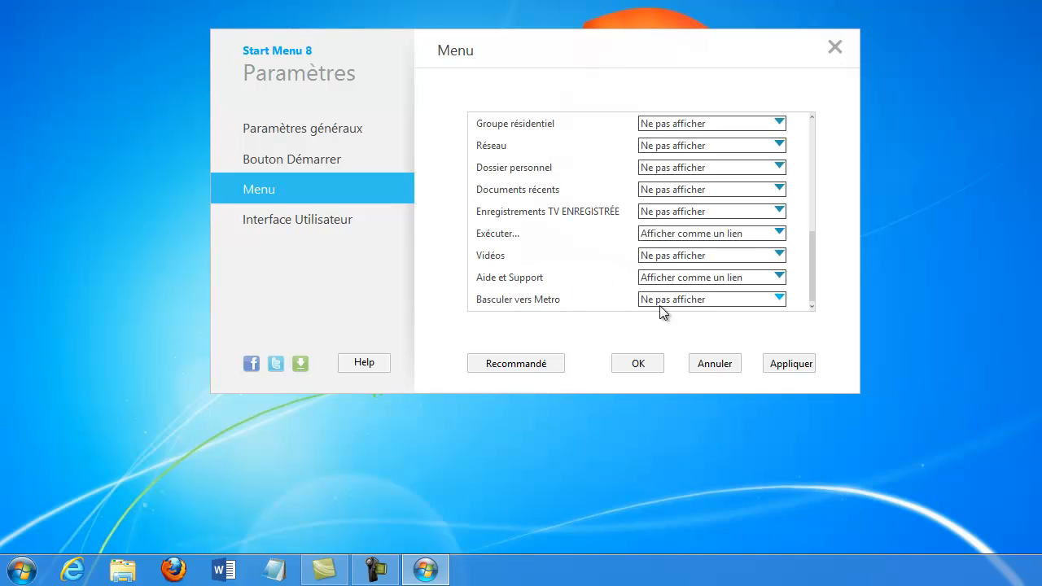
left_click(779, 300)
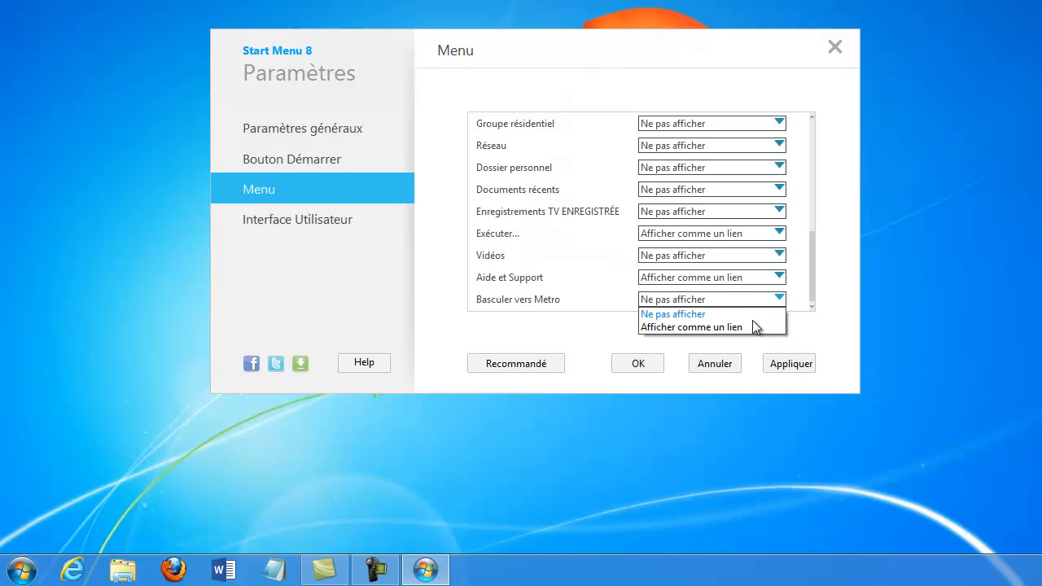
left_click(749, 328)
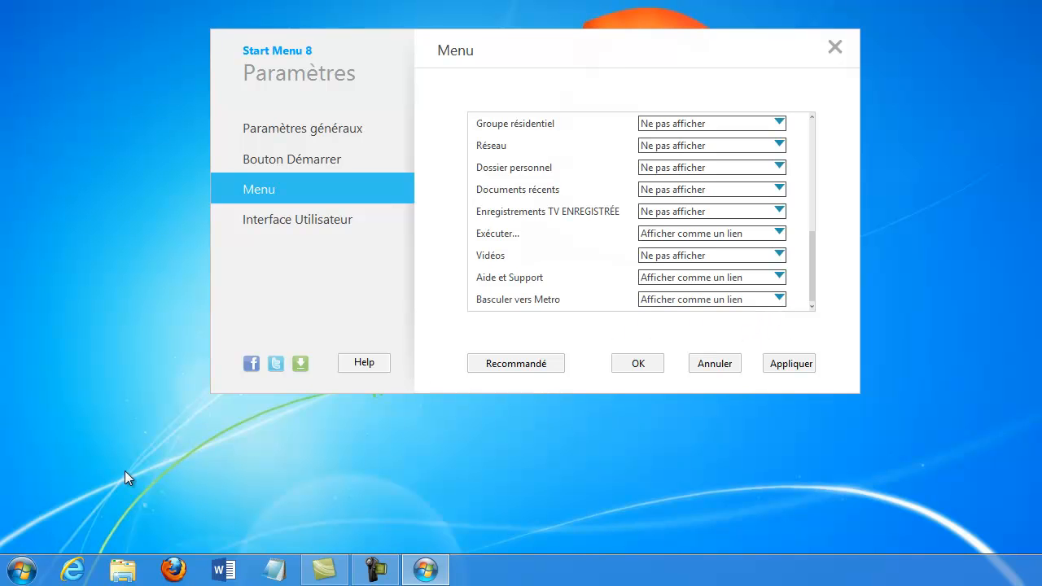
left_click(22, 570)
left_click(791, 365)
left_click(790, 366)
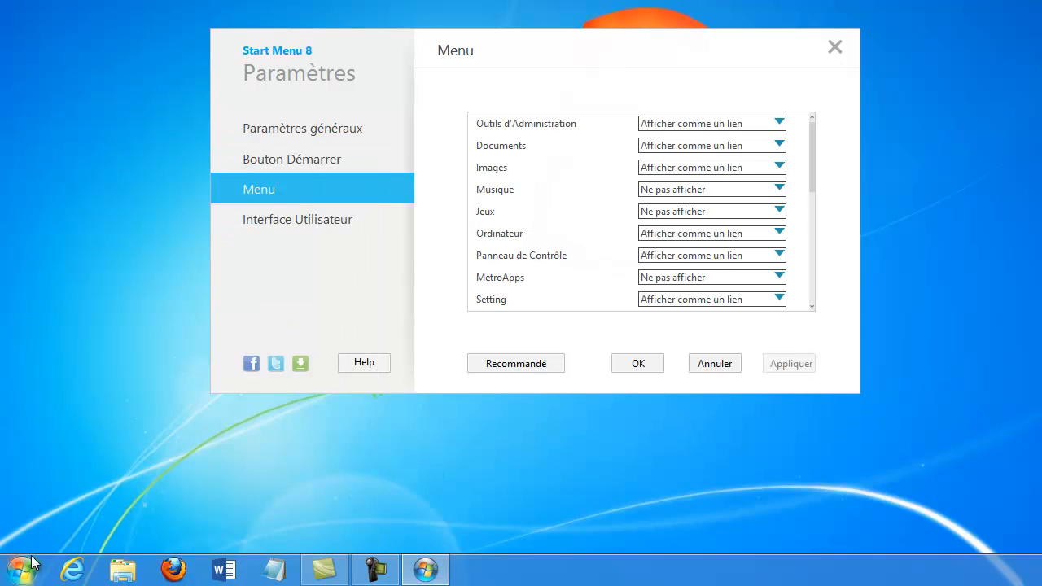
left_click(22, 570)
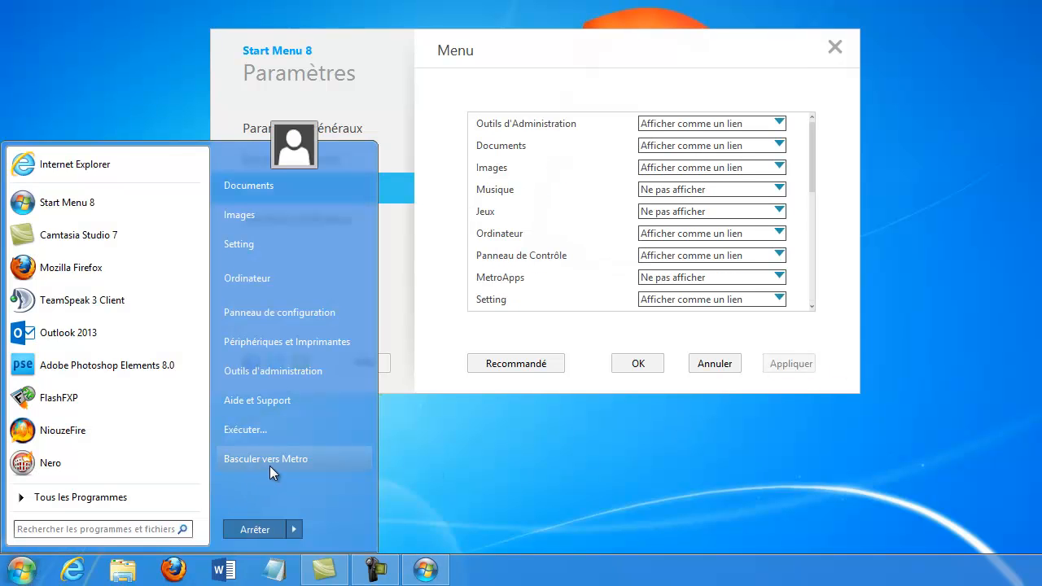
Set Basculer vers Metro back to Ne pas afficher and apply the change
left_click_drag(816, 188, 798, 295)
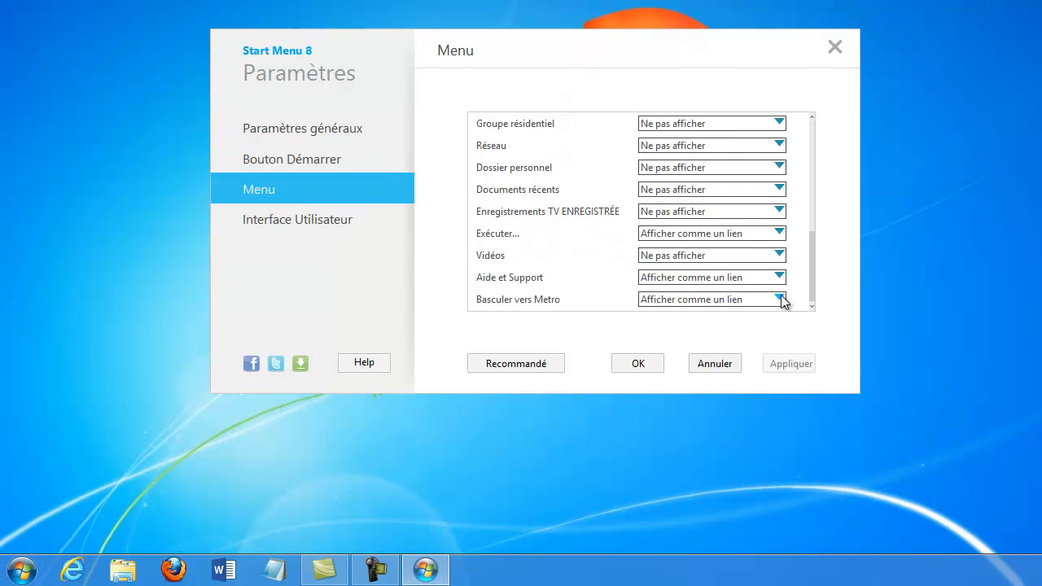
left_click(781, 299)
left_click(735, 311)
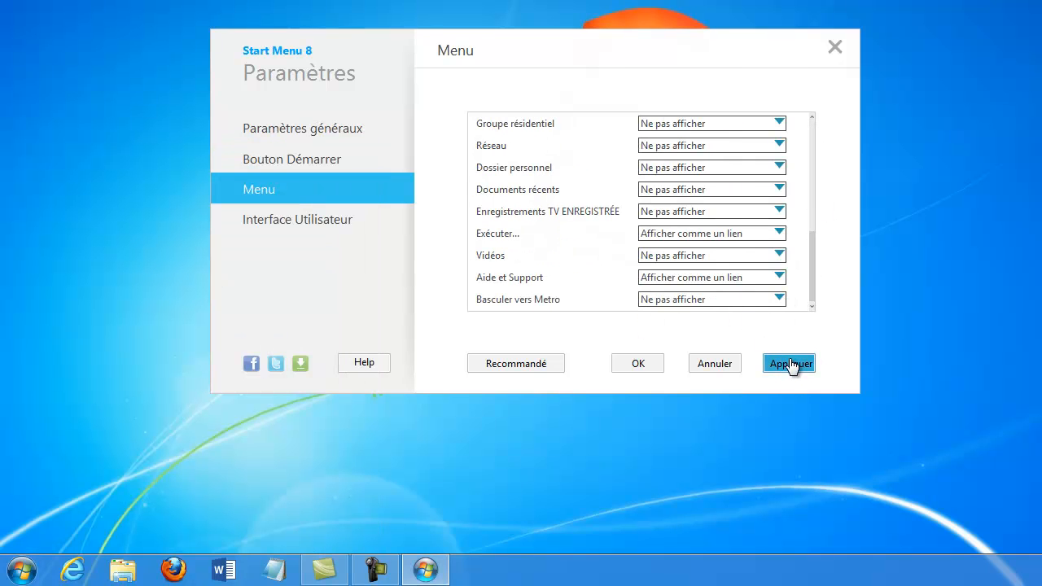
left_click(792, 366)
View the Langue courante choices in the Interface Utilisateur settings and try Style Windows 8 for Bouton courant
left_click(329, 223)
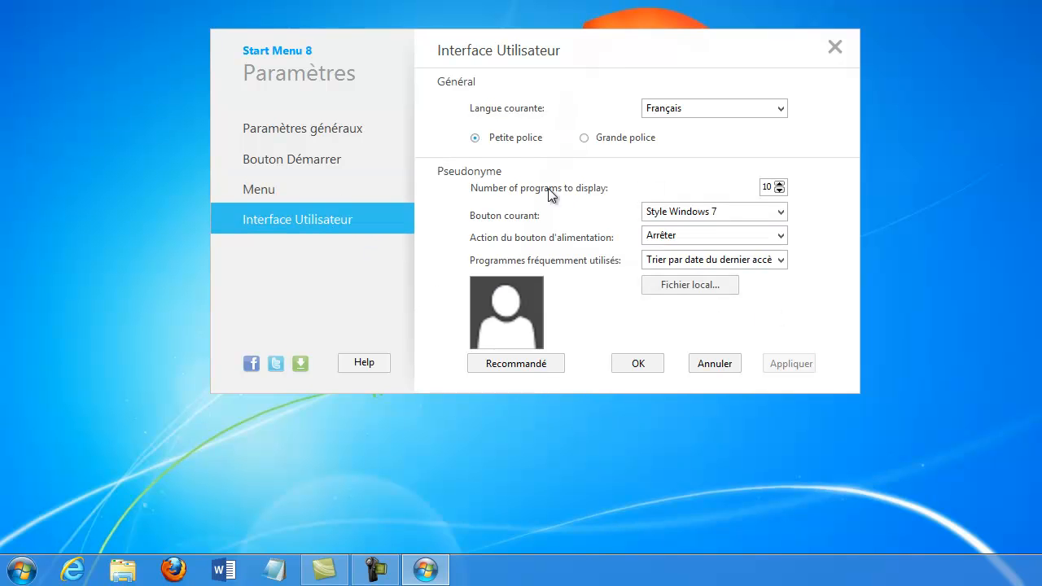
left_click(780, 110)
left_click(781, 114)
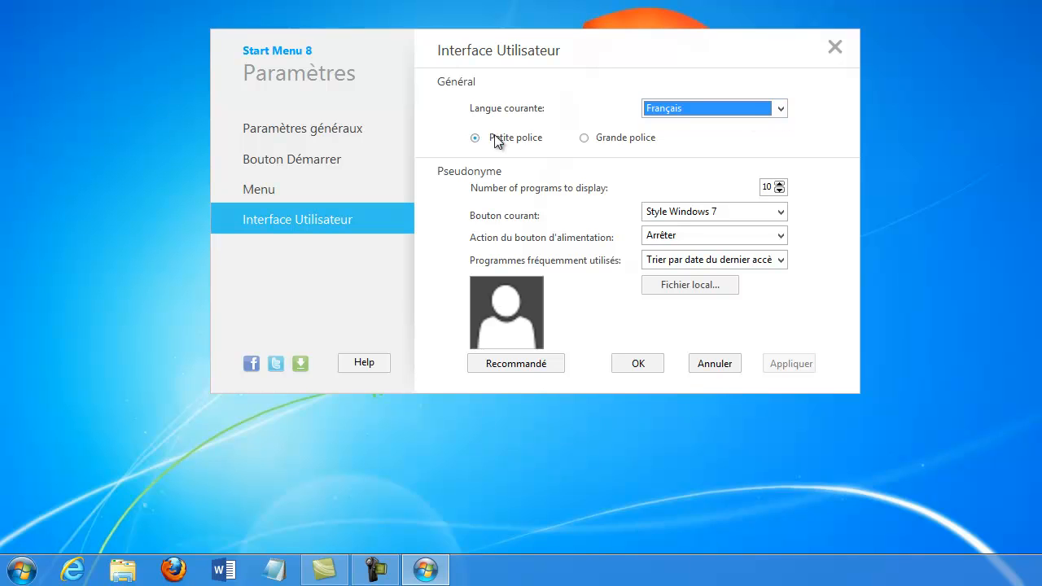
left_click(781, 213)
left_click(769, 226)
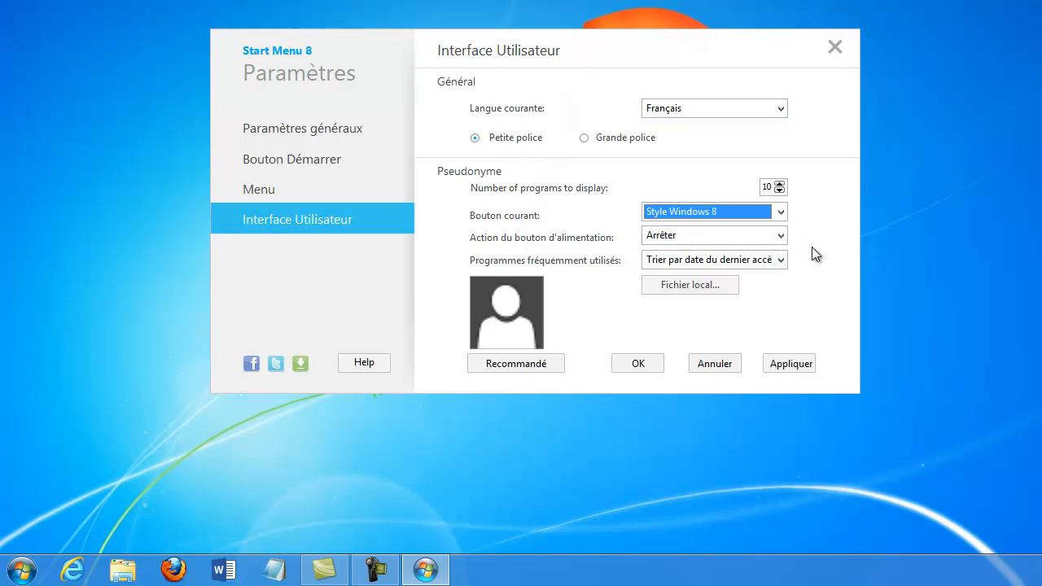
Set Bouton courant back to Style Windows 7, apply it and close the Start Menu 8 settings
left_click(780, 212)
left_click(741, 242)
left_click(793, 364)
left_click(662, 367)
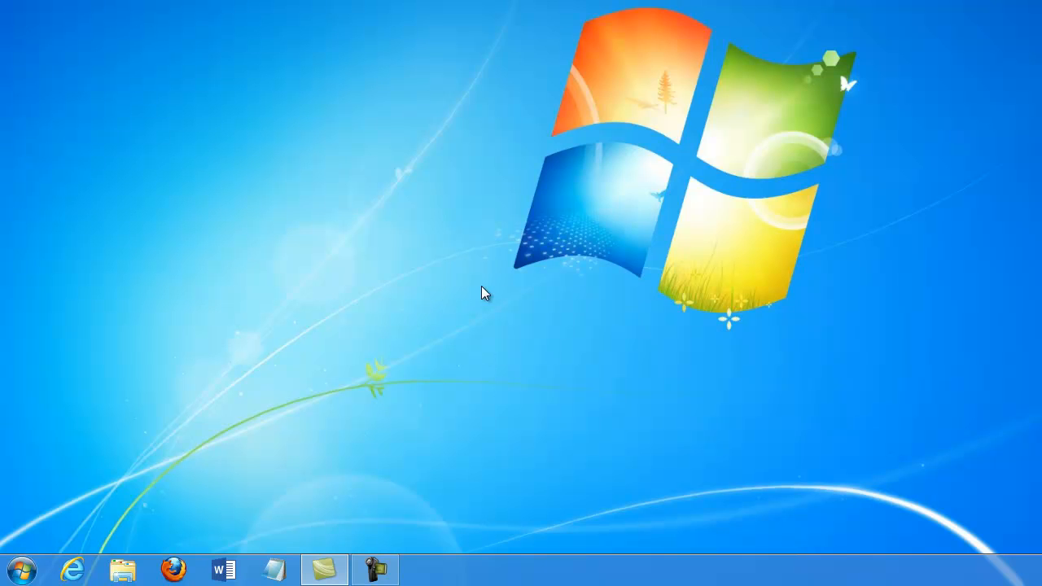
Open the Arrière-plan du Bureau settings from the Windows desktop personalisation
right_click(436, 259)
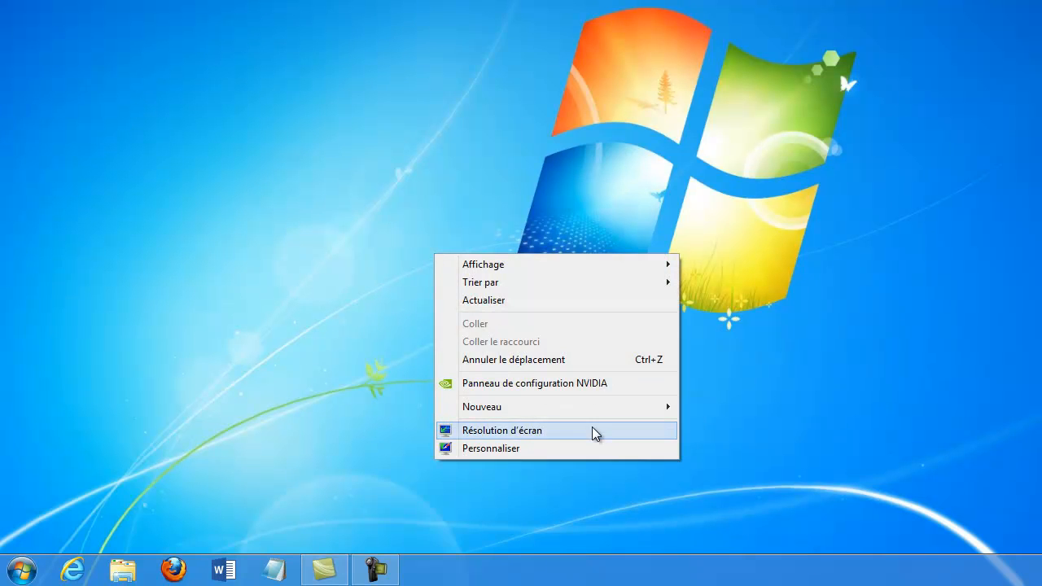
left_click(595, 450)
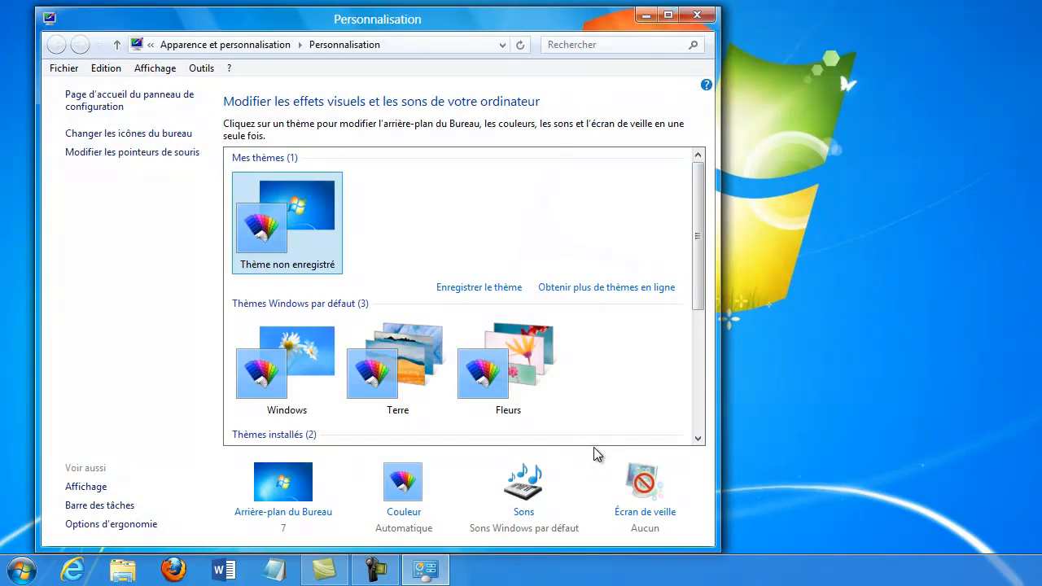
left_click(324, 517)
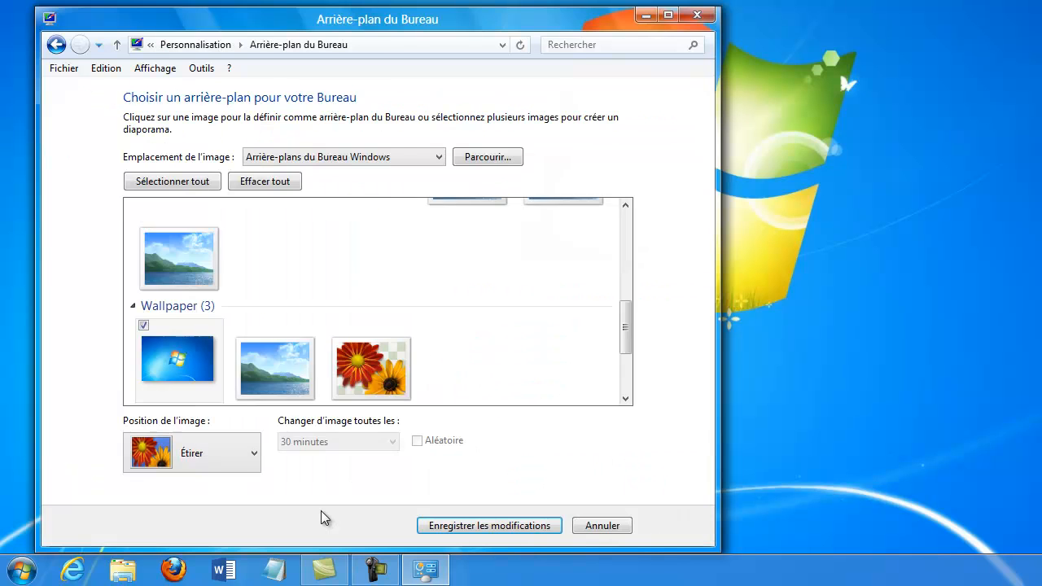
Start browsing for a background image folder and expand the Windows folder on Disque local (C:)
left_click(497, 158)
left_click_drag(684, 21, 492, 67)
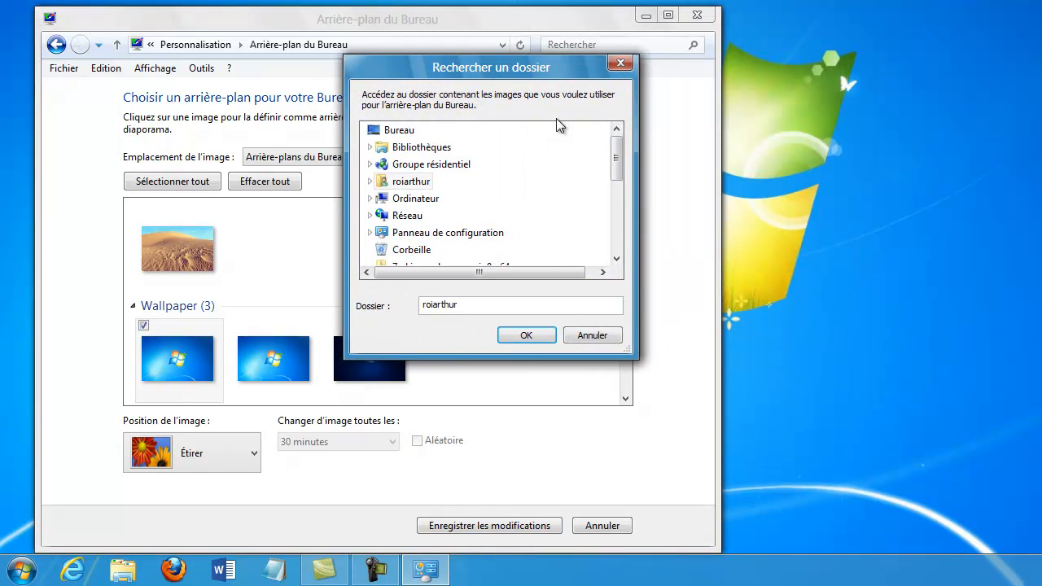
left_click(371, 200)
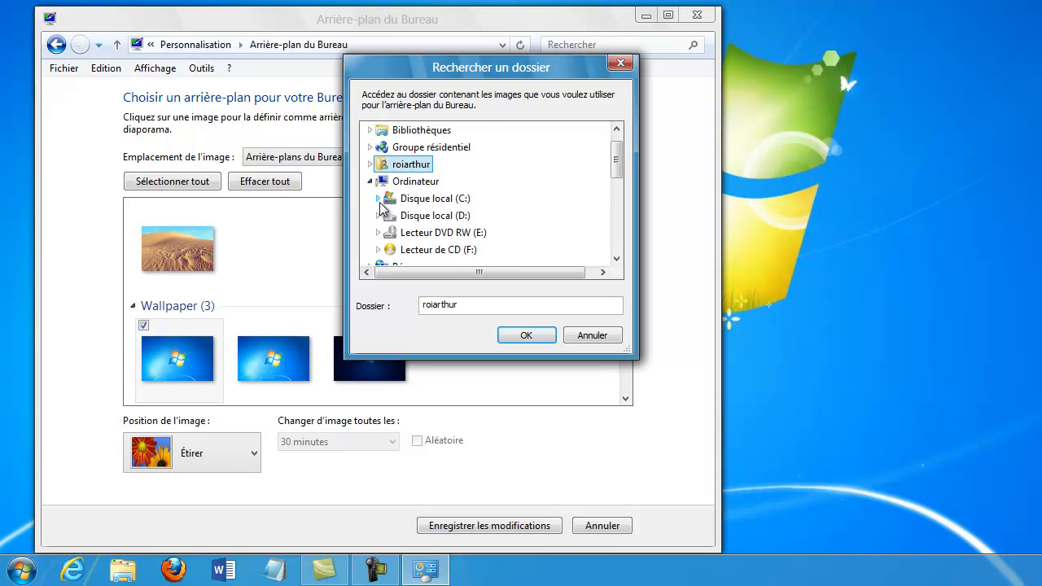
left_click(382, 204)
scroll(553, 212, "down", 1)
scroll(553, 212, "down", 1)
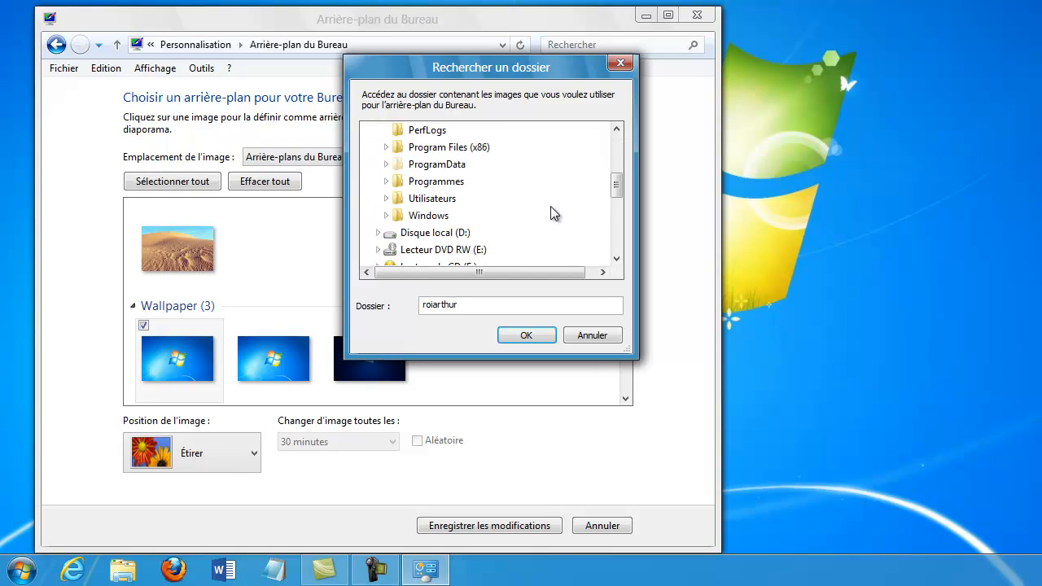
left_click(386, 215)
Try to use the Windows subfolder of Web\Wallpaper as the background image folder
scroll(515, 246, "down", 2)
scroll(515, 246, "down", 6)
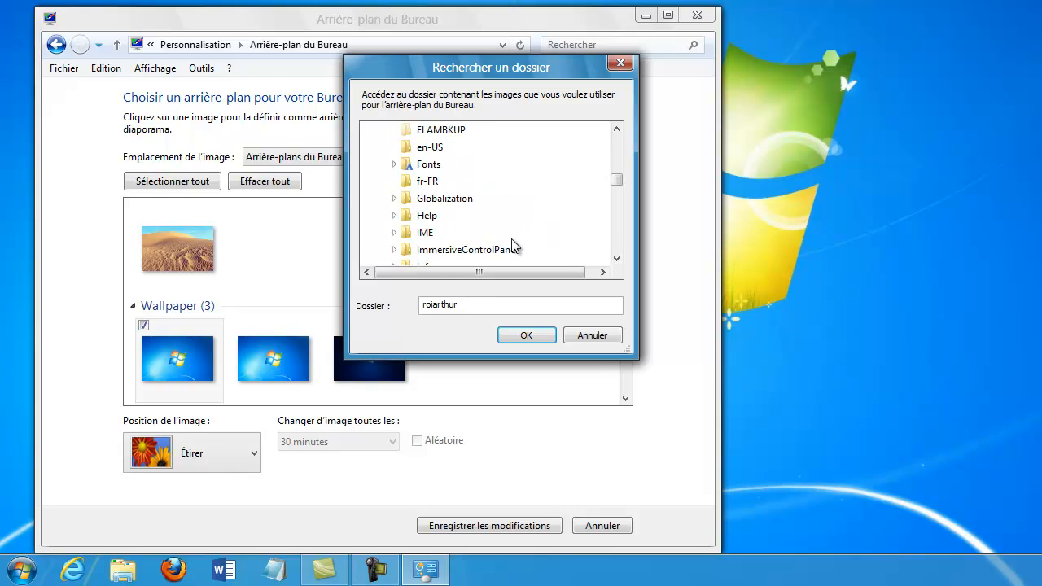
scroll(515, 246, "down", 8)
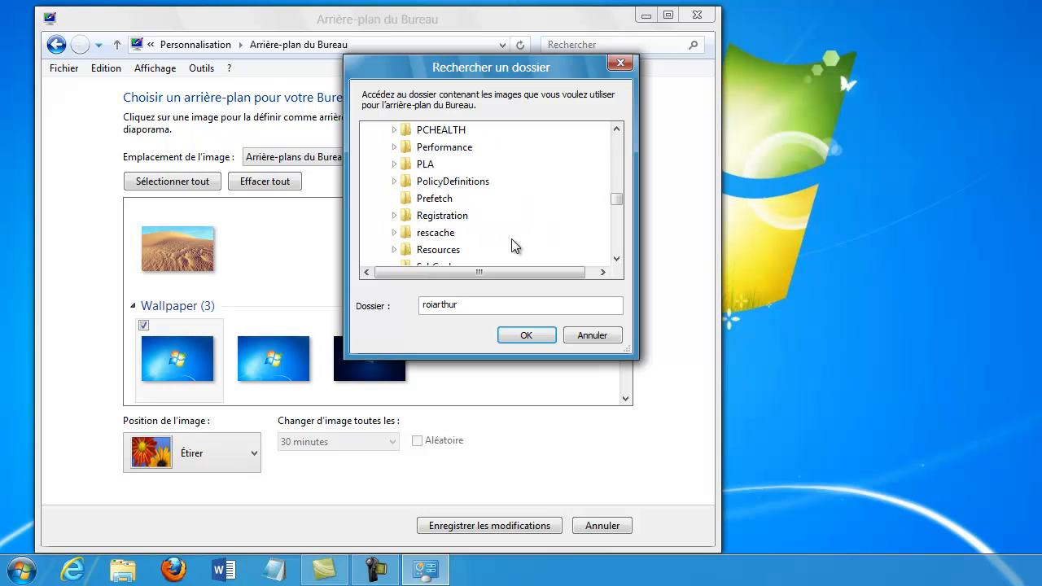
scroll(515, 246, "down", 8)
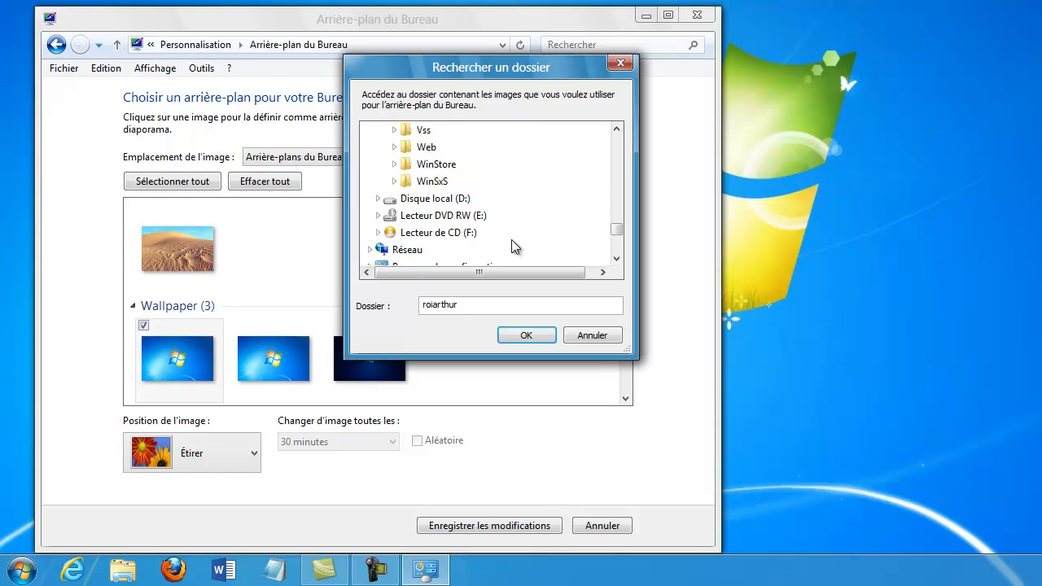
scroll(513, 246, "up", 1)
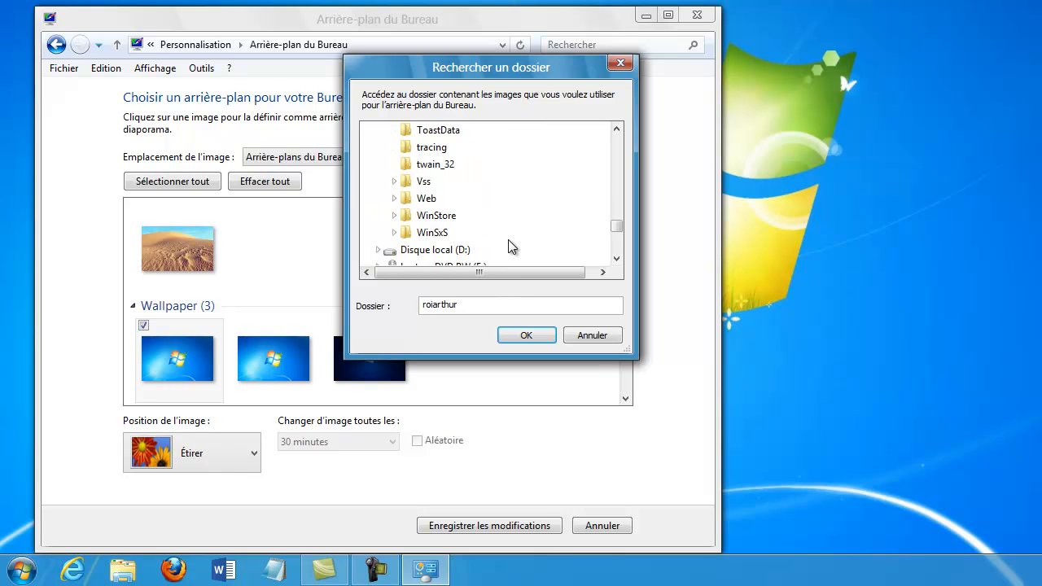
left_click(395, 199)
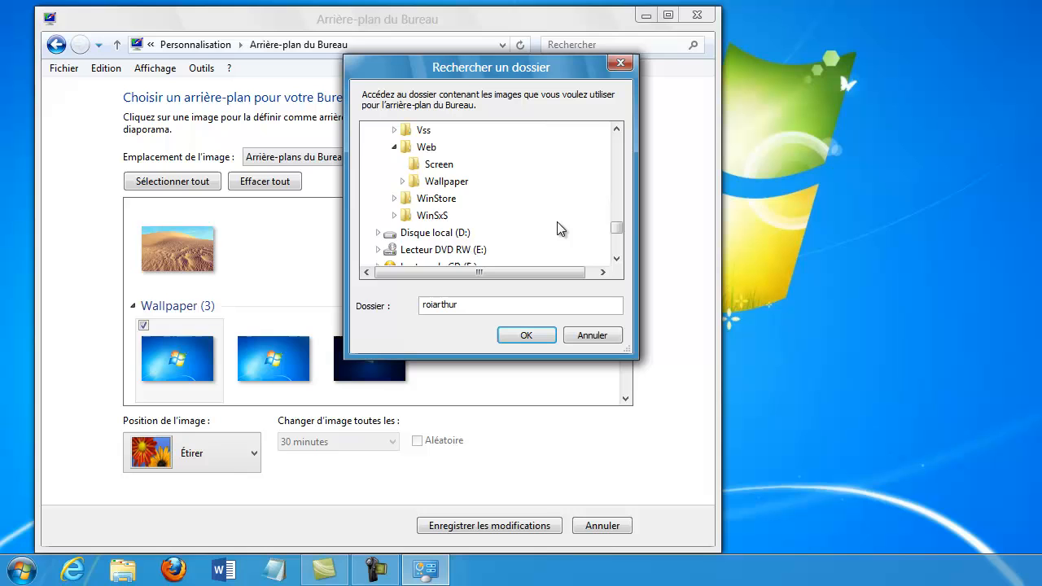
left_click(402, 181)
left_click(460, 234)
scroll(521, 234, "down", 1)
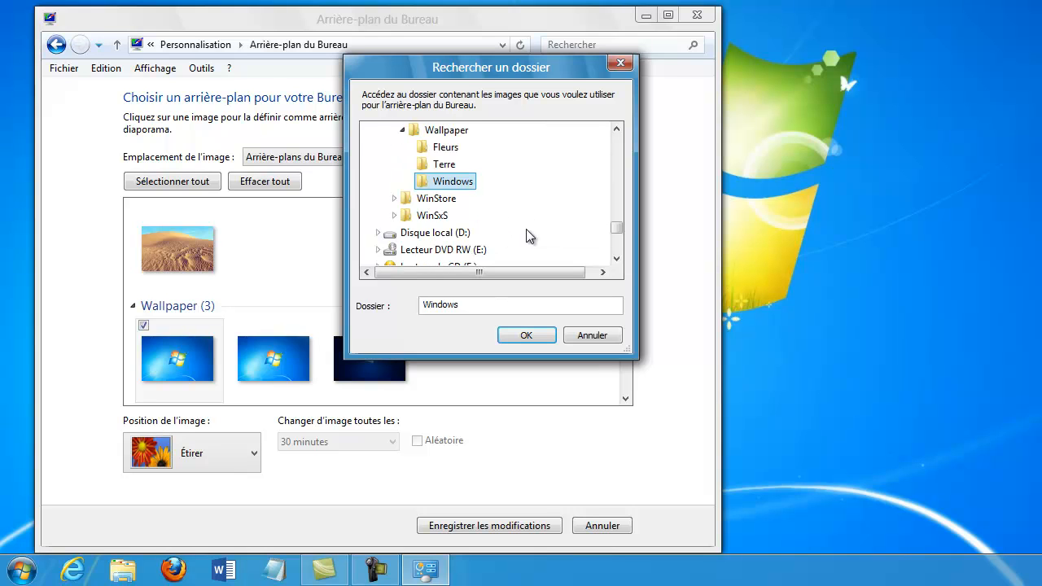
left_click(535, 334)
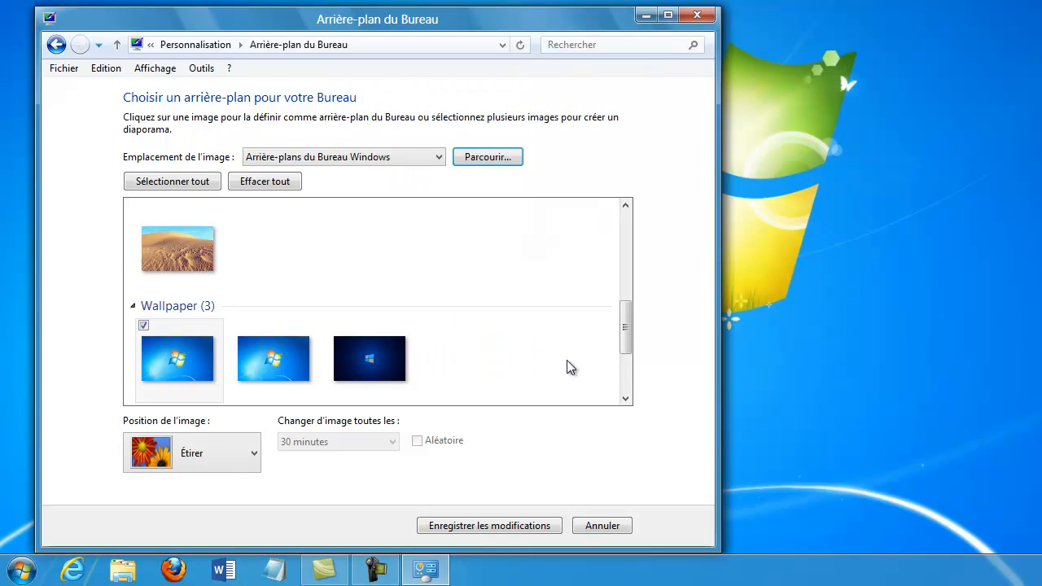
Switch the image location to Wallpaper, and browse for another folder, expanding Windows on Disque local (C:)
left_click(439, 159)
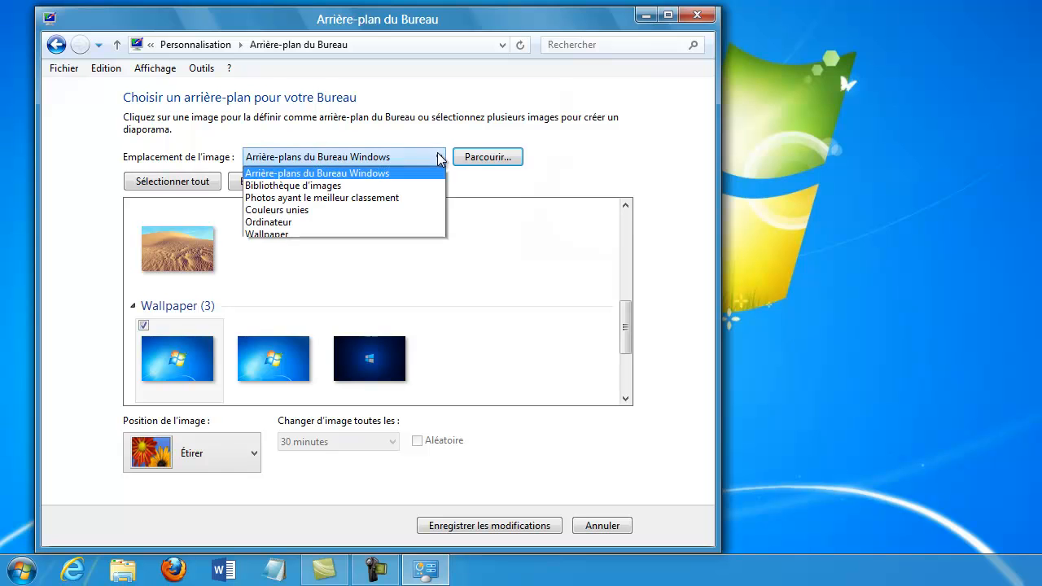
left_click(377, 234)
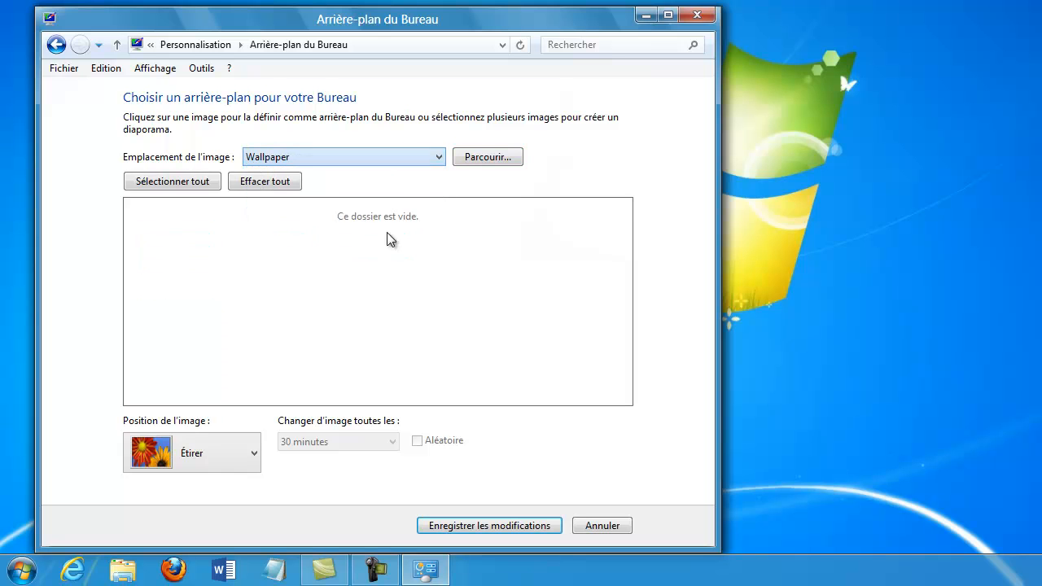
left_click(499, 161)
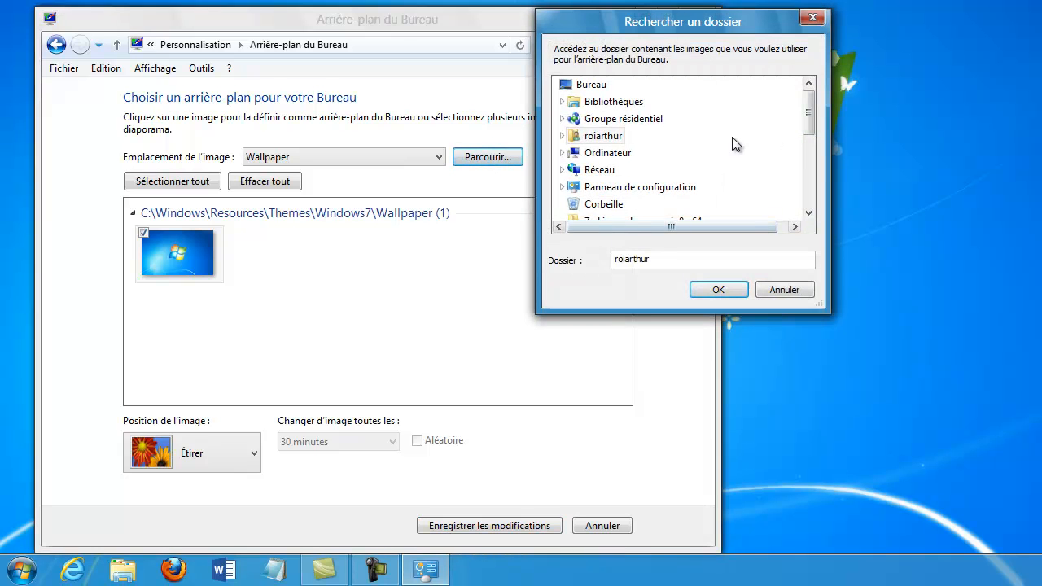
mouse_move(809, 106)
left_mouse_down()
mouse_move(809, 165)
mouse_move(808, 120)
left_mouse_up()
left_click(603, 101)
left_click(562, 118)
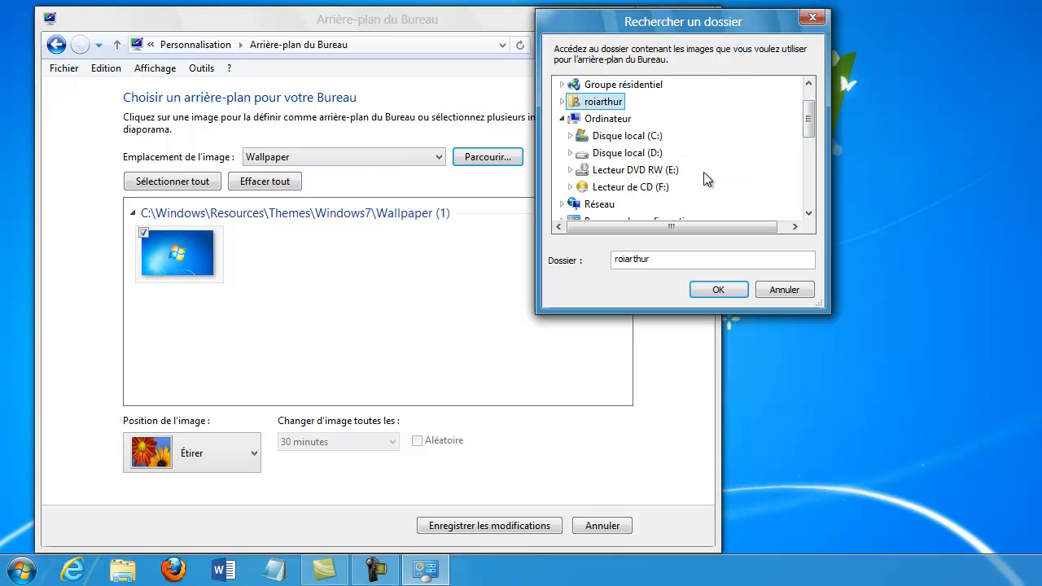
left_click(571, 136)
scroll(737, 195, "down", 4)
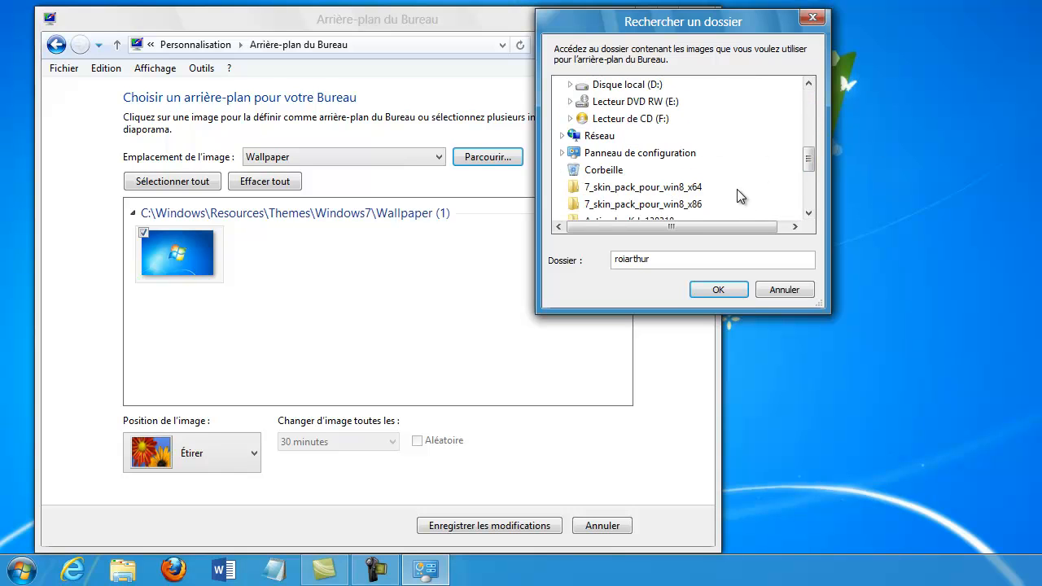
scroll(737, 196, "up", 1)
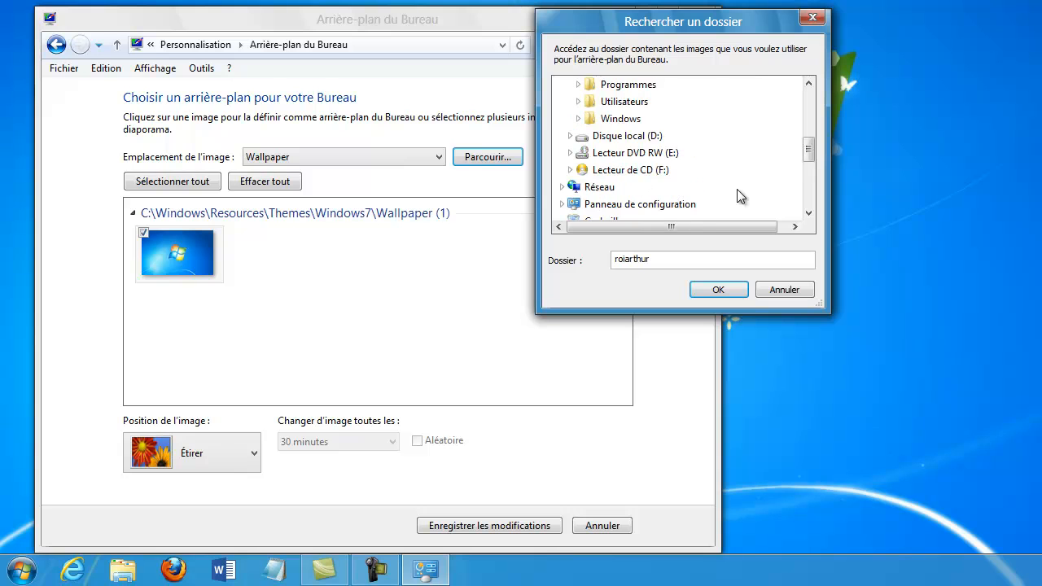
left_click(578, 118)
Expand Web and Wallpaper inside the C: Windows folder and choose the Windows subfolder as the image location
scroll(739, 160, "down", 7)
scroll(741, 160, "down", 11)
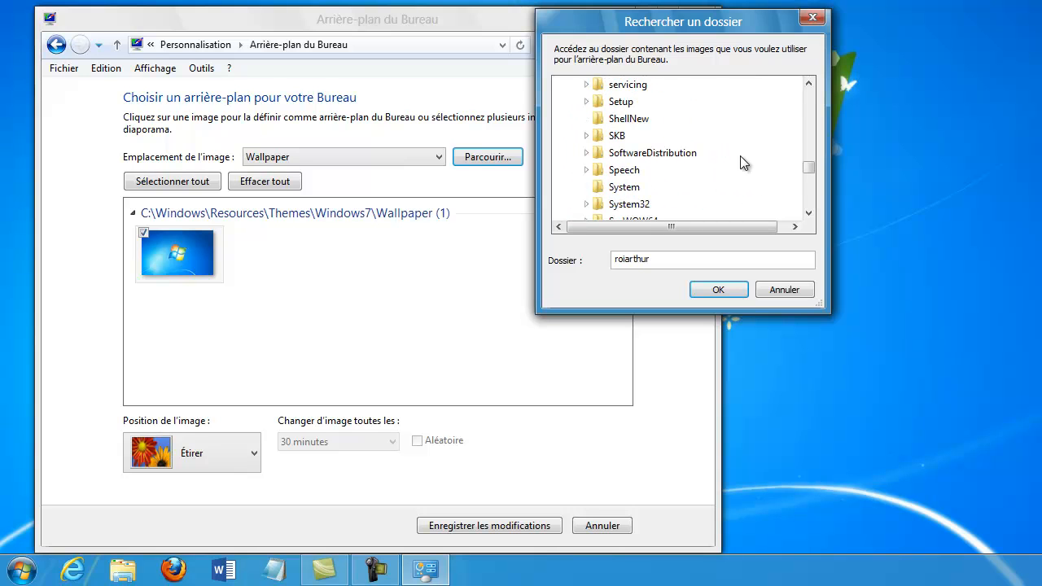
left_click(586, 153)
left_click(596, 187)
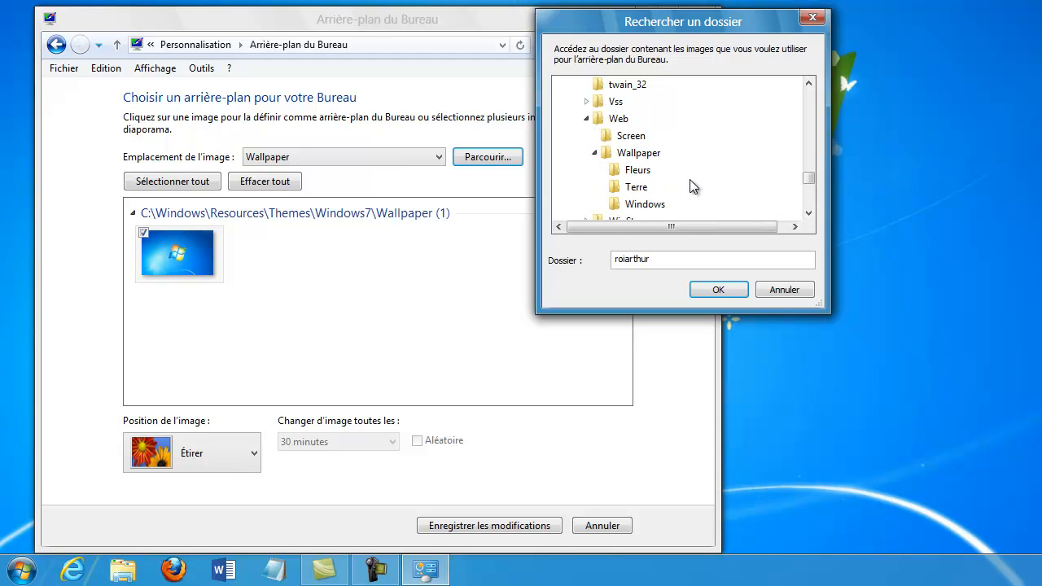
scroll(710, 181, "down", 1)
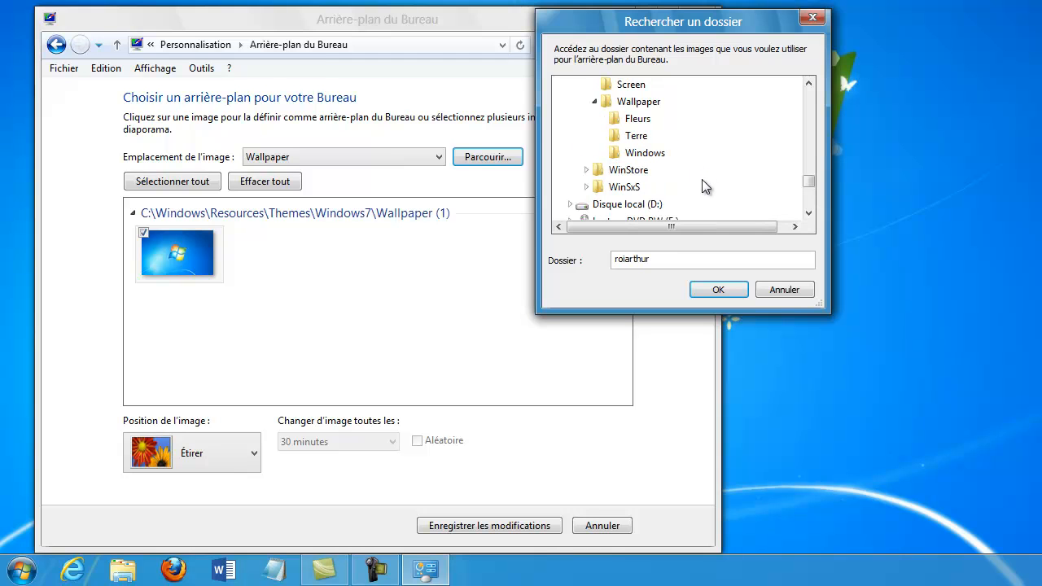
scroll(702, 179, "up", 1)
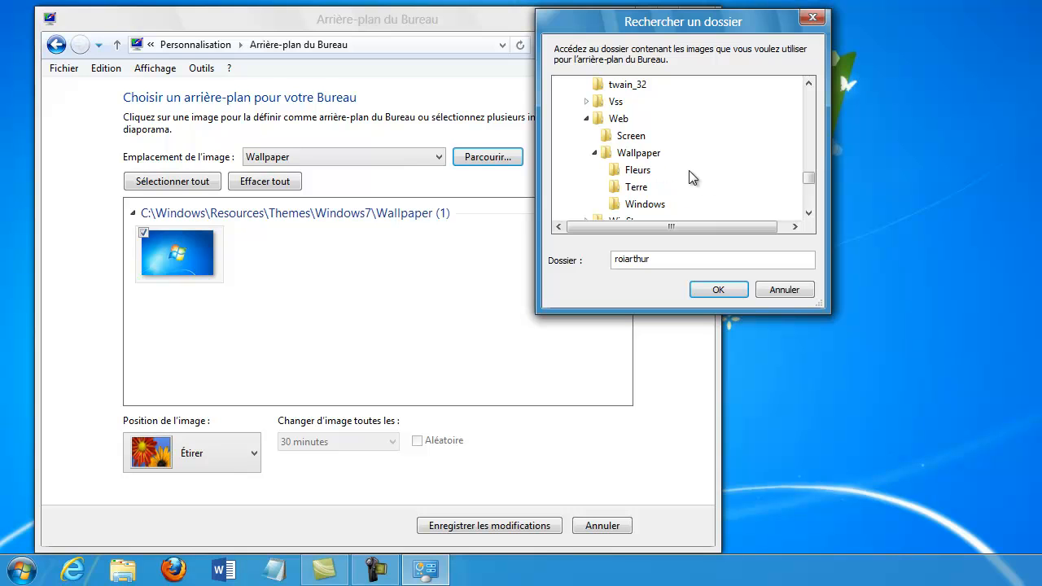
scroll(691, 182, "down", 1)
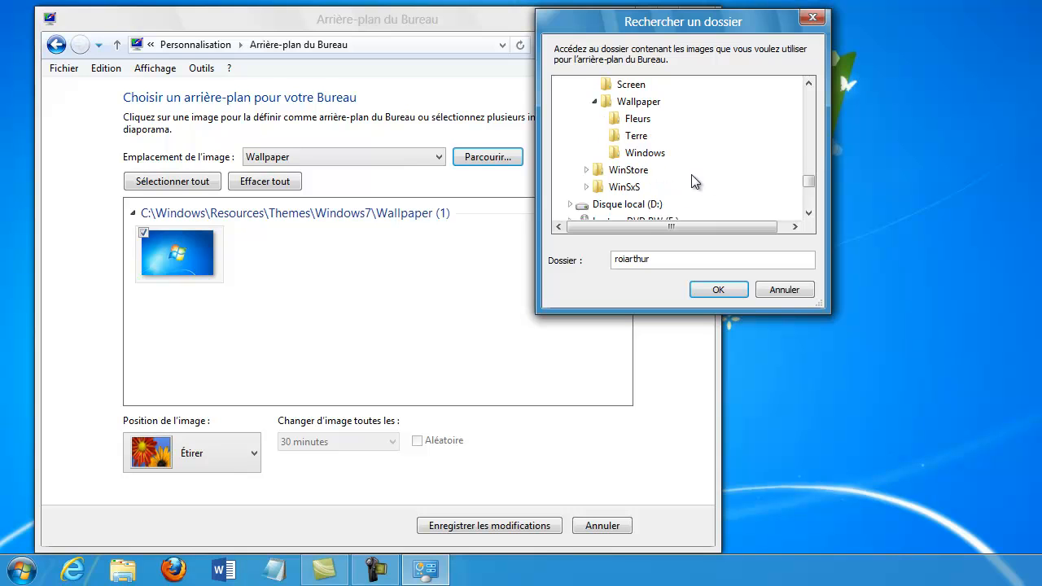
left_click(641, 154)
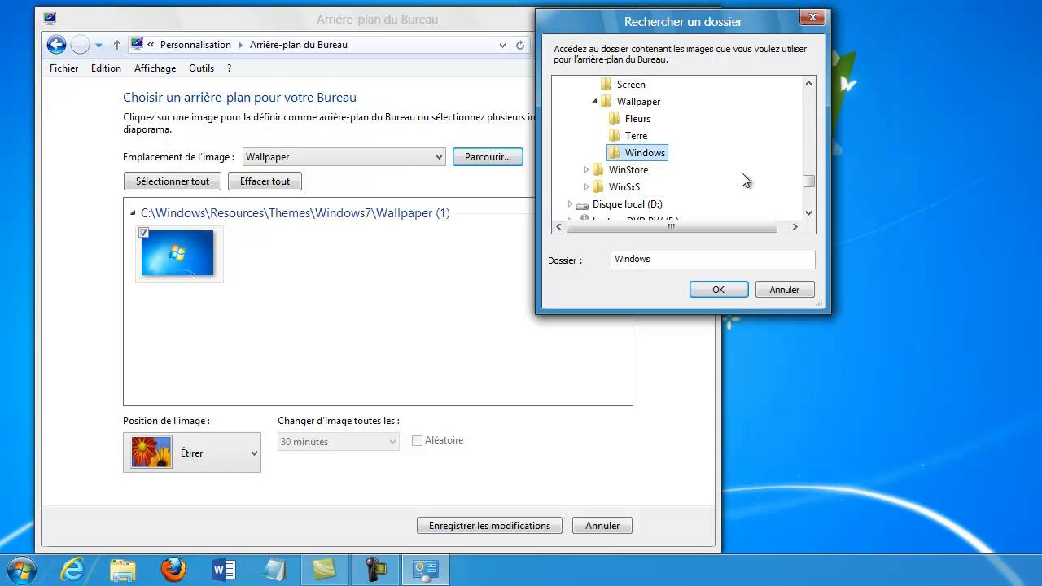
left_click(720, 291)
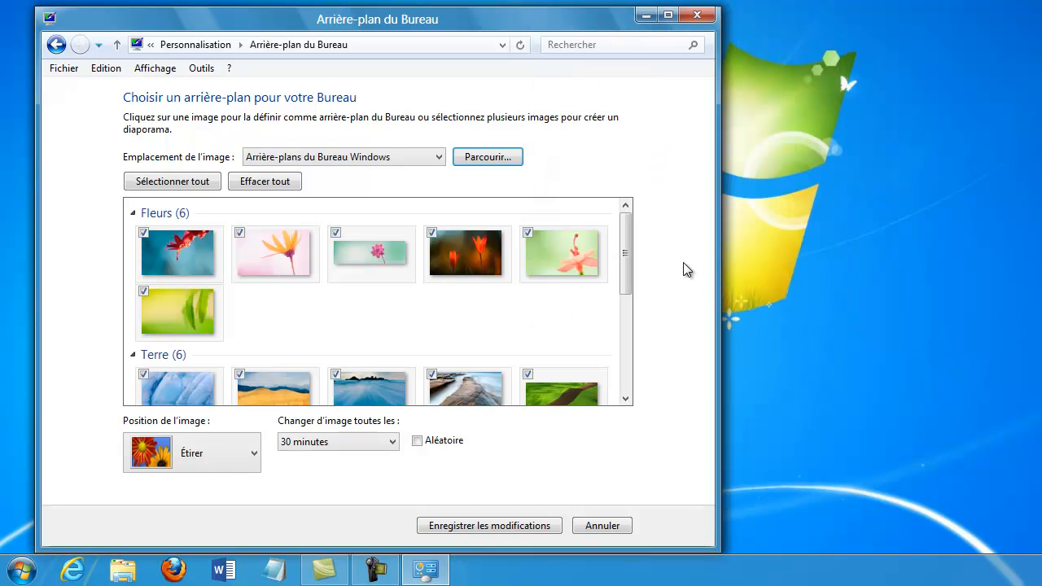
Set the dark blue Windows logo image in the Wallpaper group as the desktop background, save the changes and close the Personnalisation window
left_click_drag(627, 256, 617, 373)
left_click(414, 306)
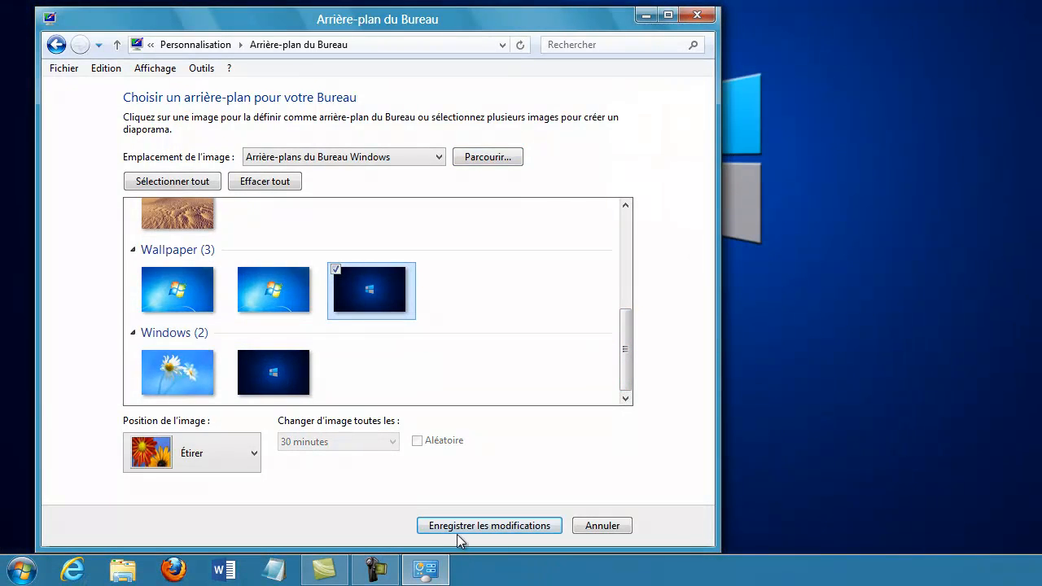
left_click(467, 528)
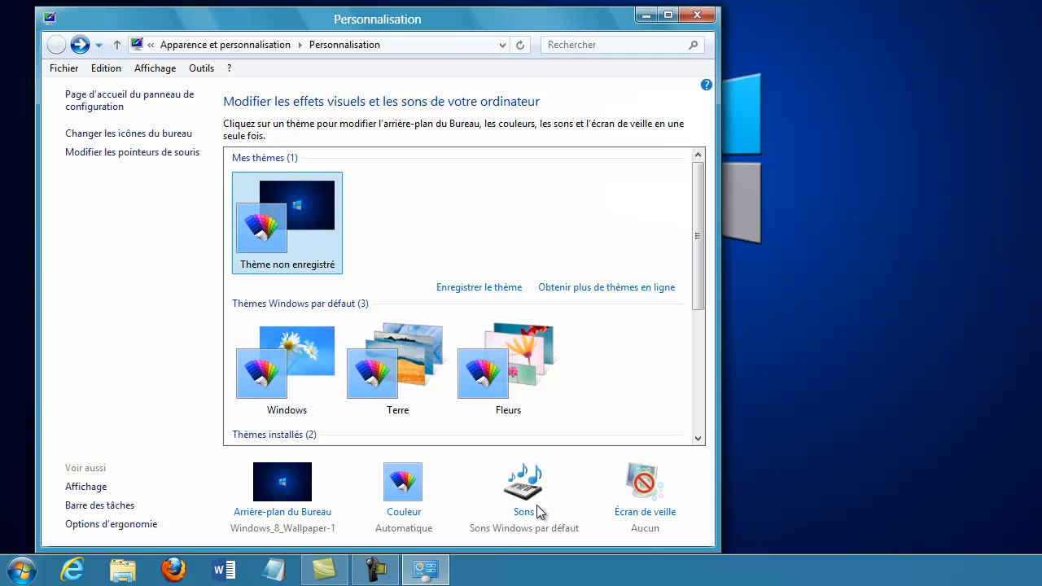
left_click(694, 15)
left_click_drag(798, 0, 595, 0)
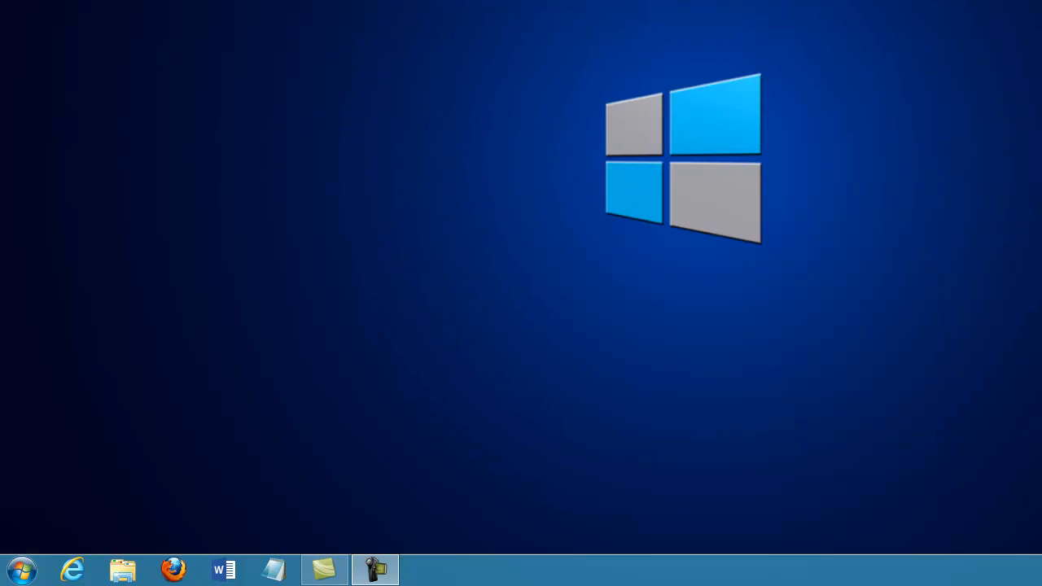